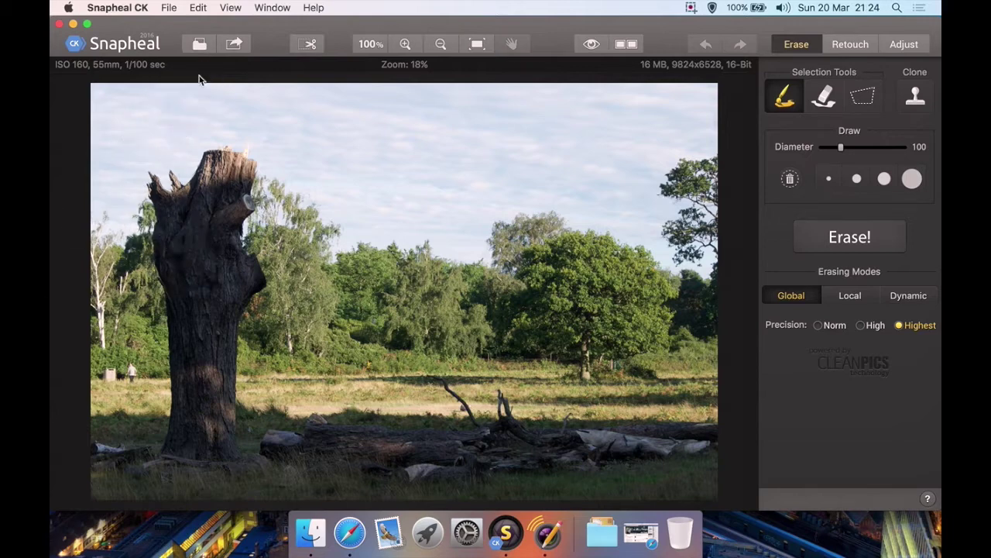
Step: Open and close the save-and-share options and the crop mode, leaving the photo unchanged
left_click(235, 44)
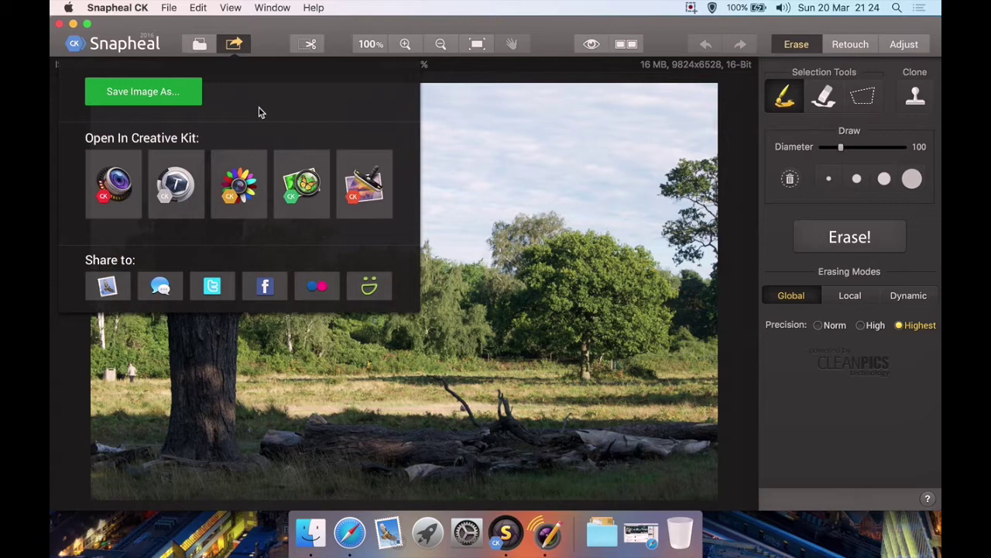
left_click(235, 45)
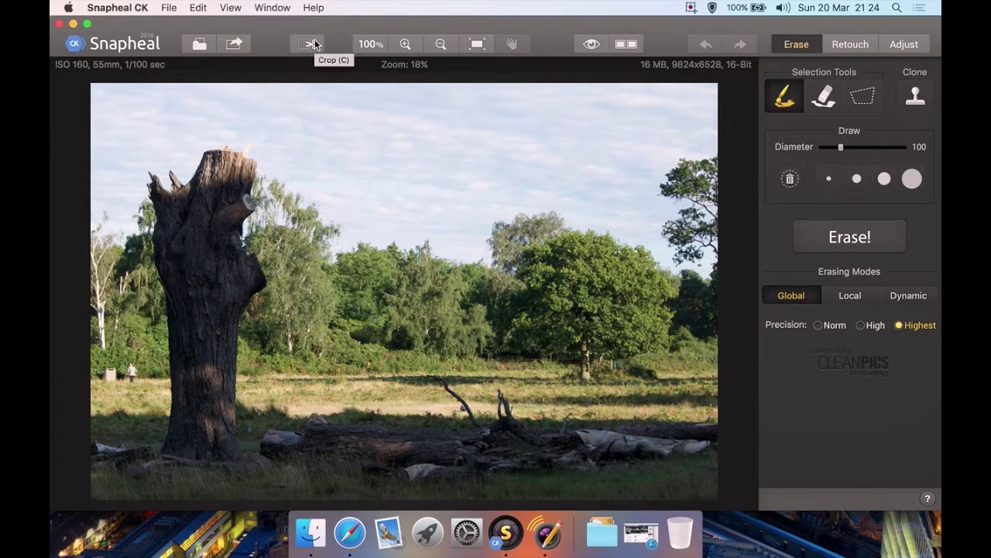
left_click(314, 44)
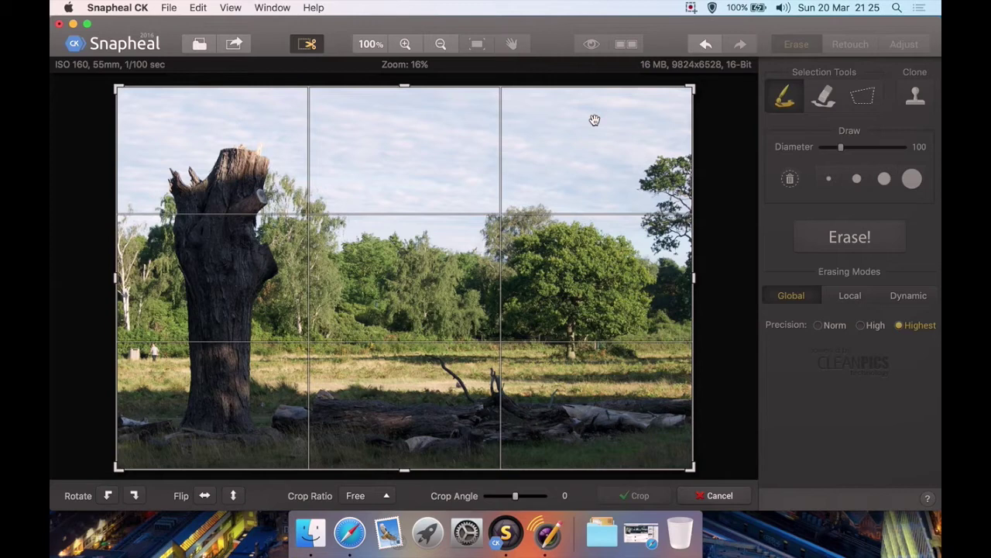
left_click(318, 46)
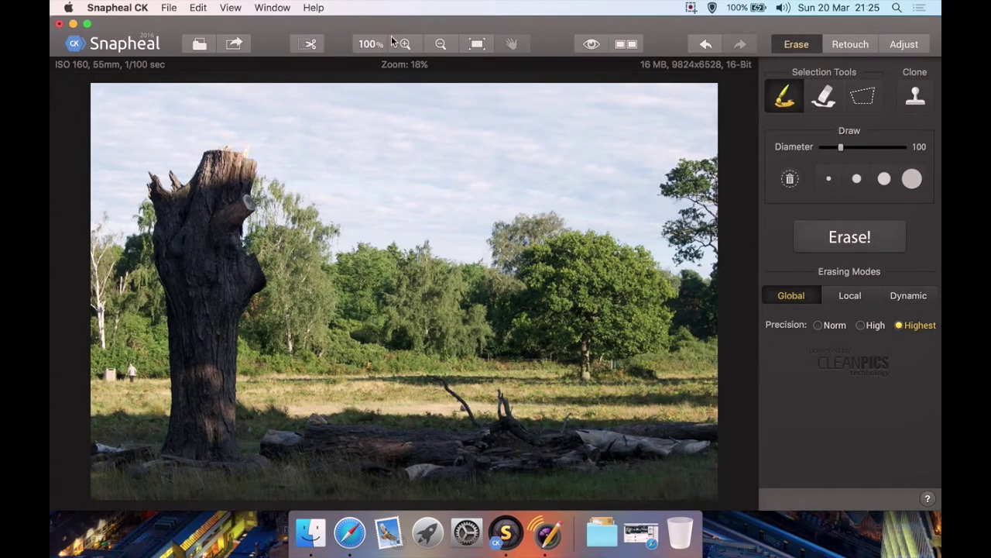
Step: Try zoom out, zoom in, 100% and fit-to-window views, then choose the Hand tool
left_click(440, 44)
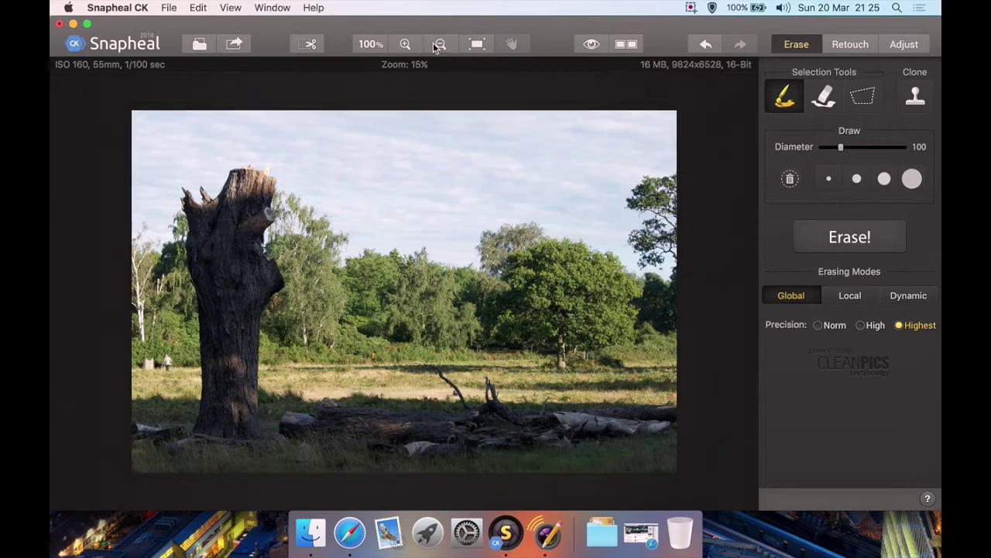
left_click(406, 45)
left_click(379, 46)
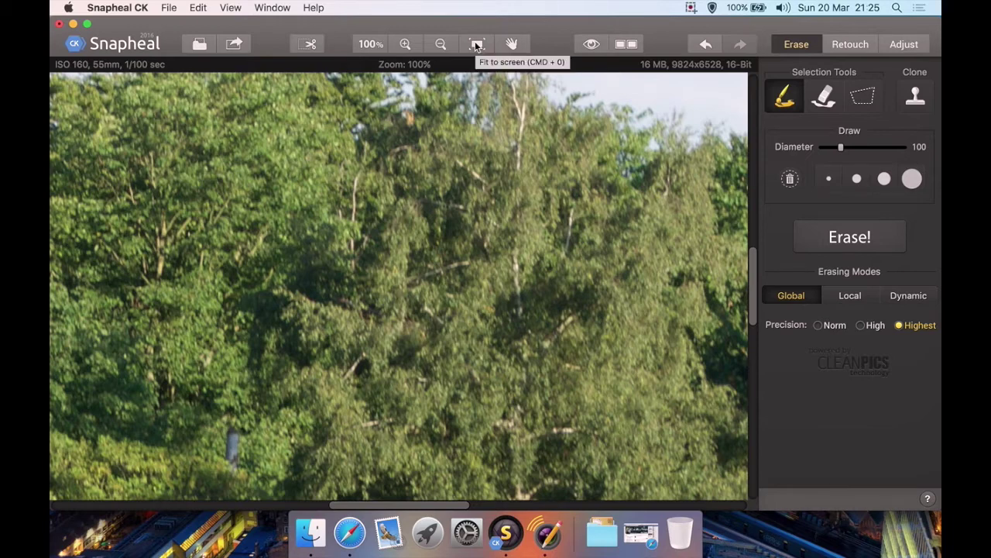
left_click(478, 45)
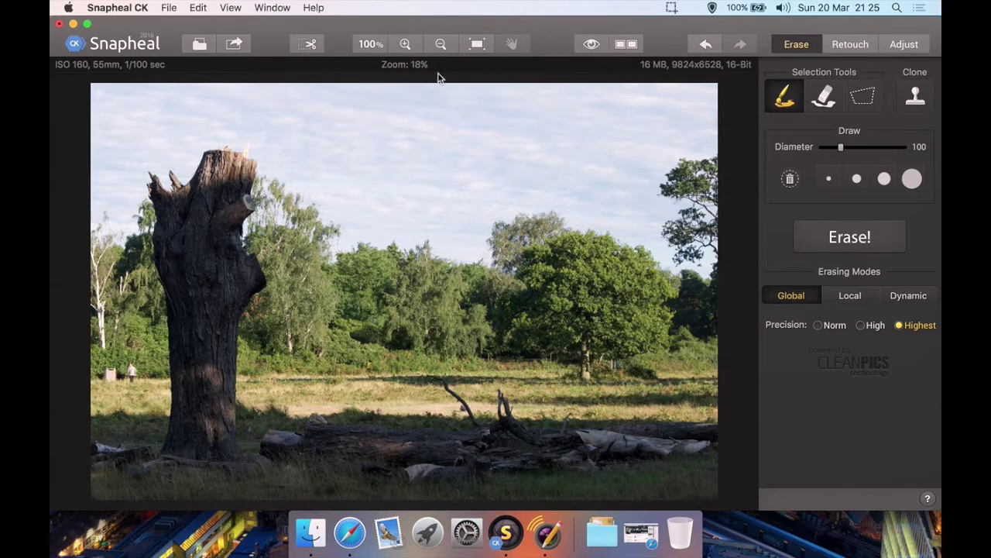
left_click(516, 48)
Step: Toggle the quick original preview, compare before/after side by side, then return to single view
left_click(591, 45)
left_click(590, 45)
left_click(591, 45)
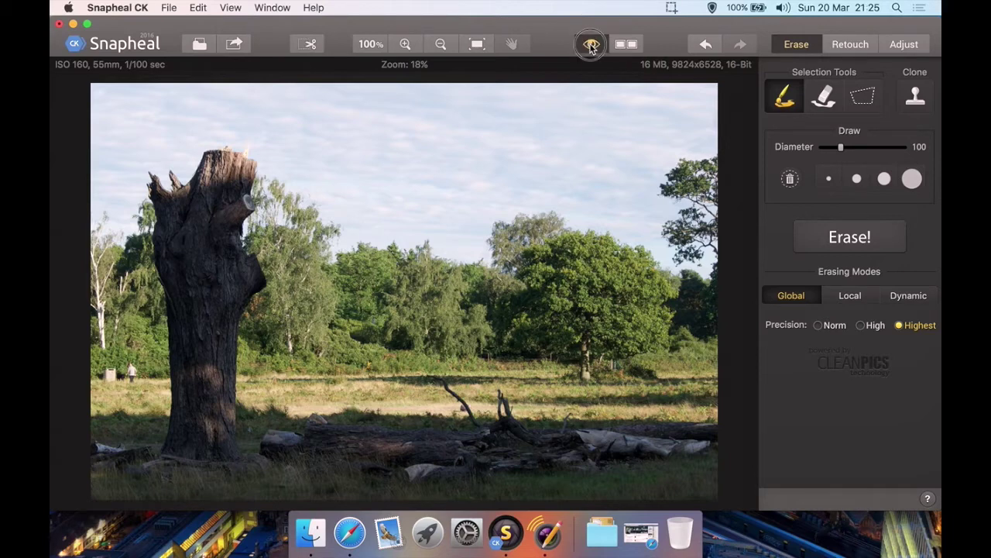
left_click(632, 45)
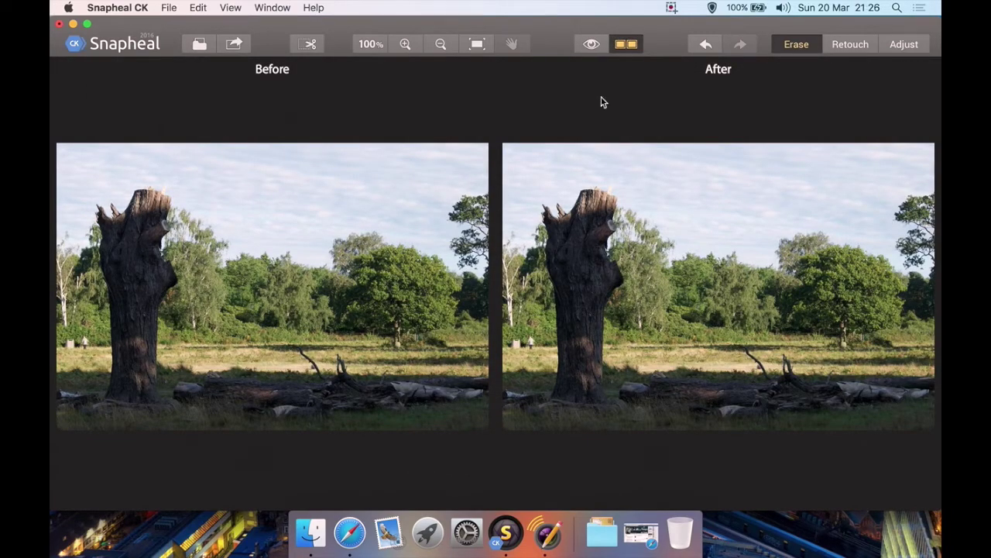
left_click(592, 44)
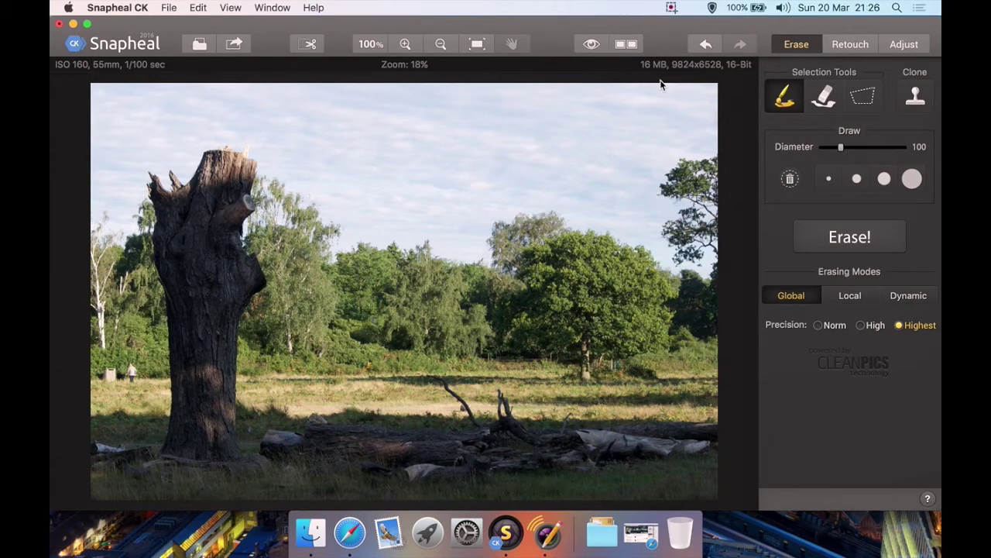
Step: View and close the About Snapheal window and the plug-in installation window
left_click(116, 8)
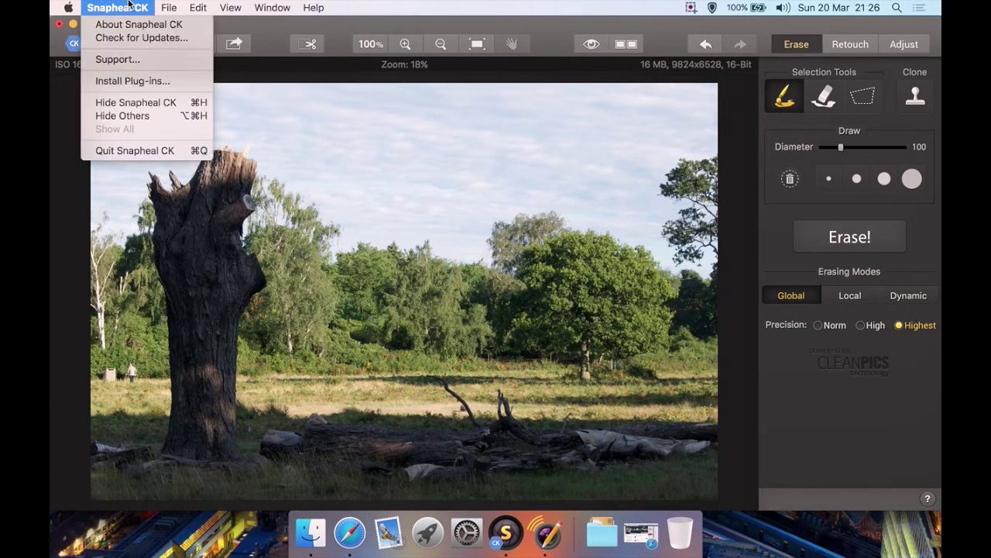
left_click(131, 24)
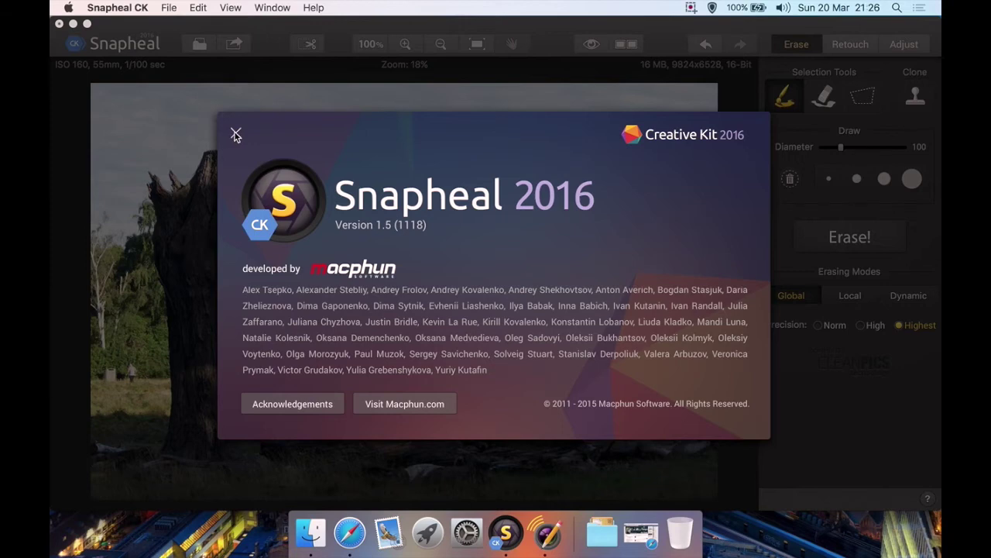
left_click(236, 133)
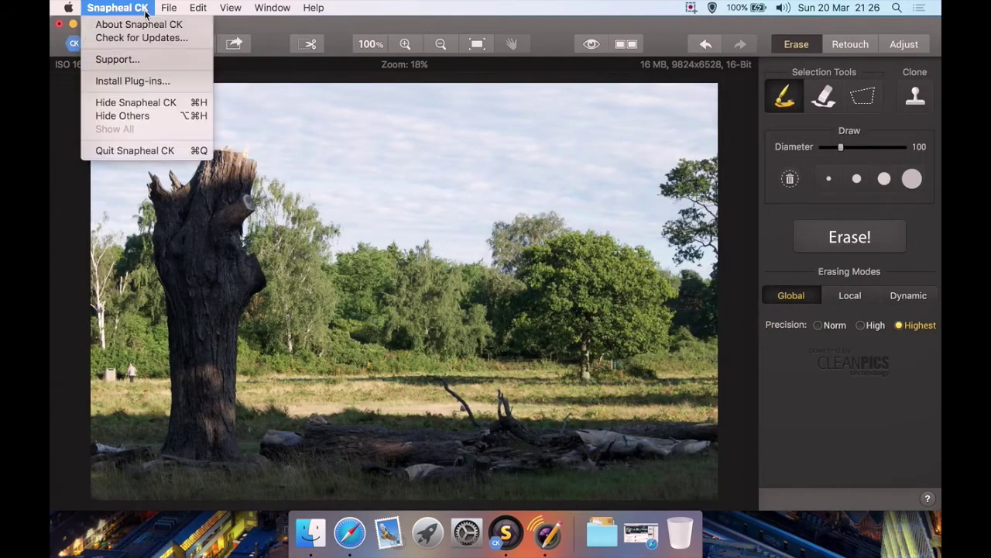
left_click(139, 80)
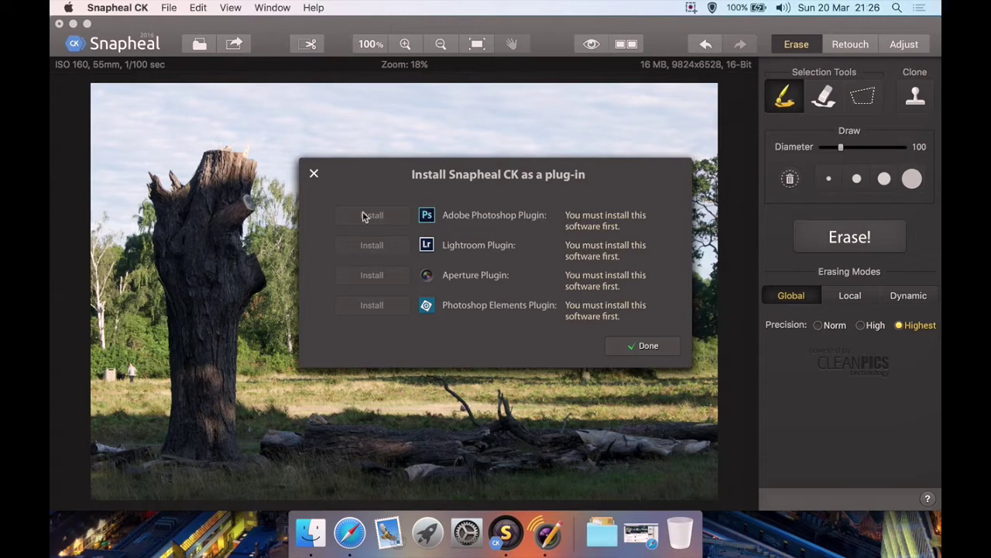
left_click(315, 175)
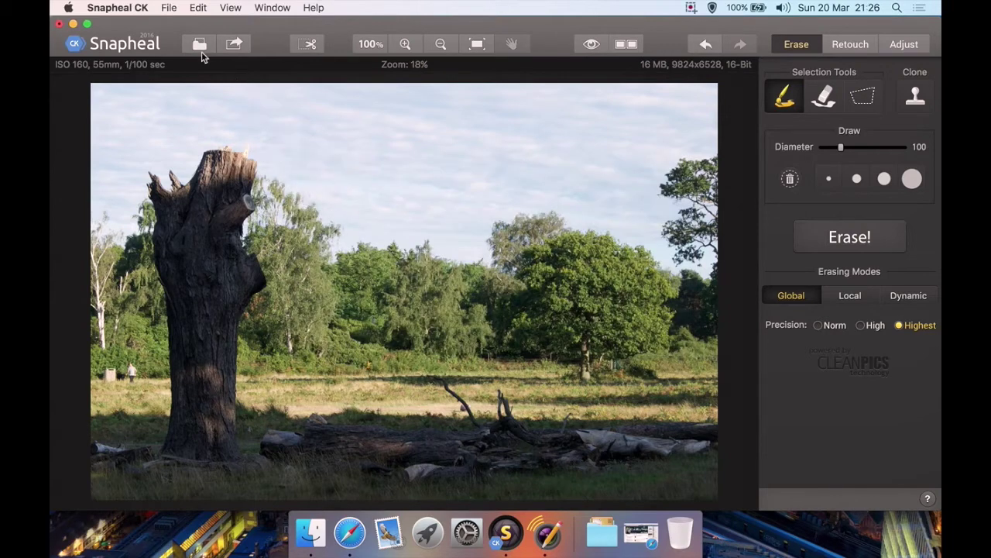
Step: Browse the File through Help menus, then switch the window to full screen
left_click(170, 9)
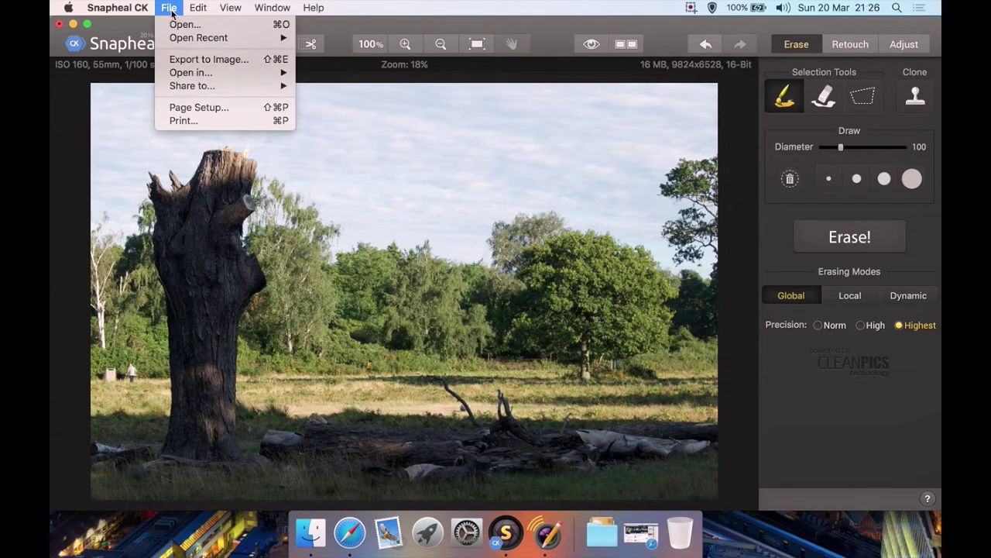
mouse_move(223, 75)
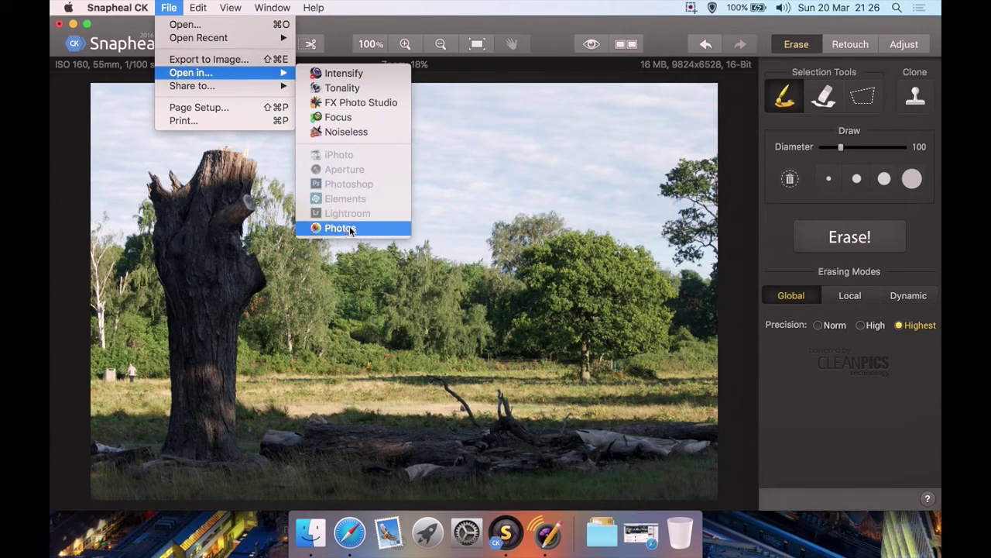
mouse_move(260, 90)
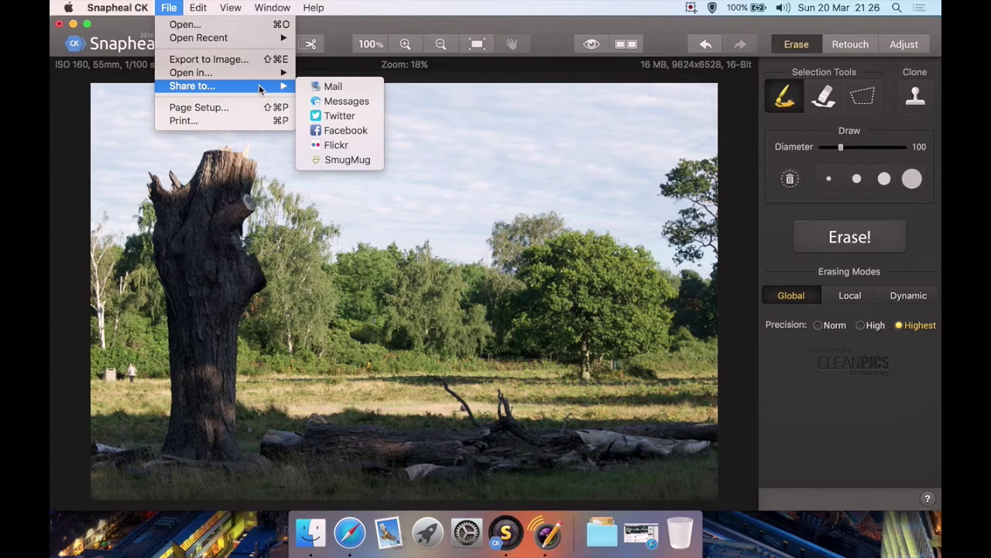
mouse_move(196, 7)
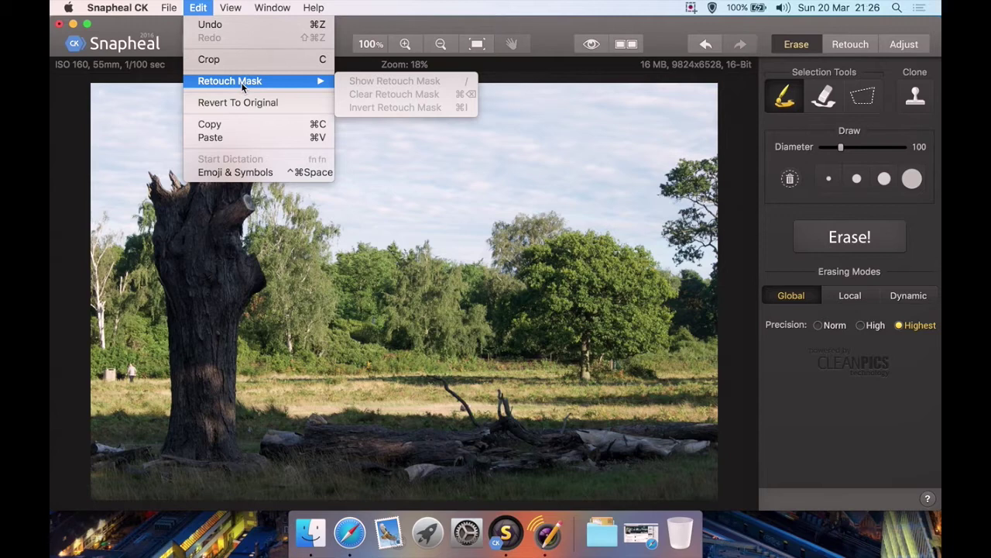
mouse_move(230, 6)
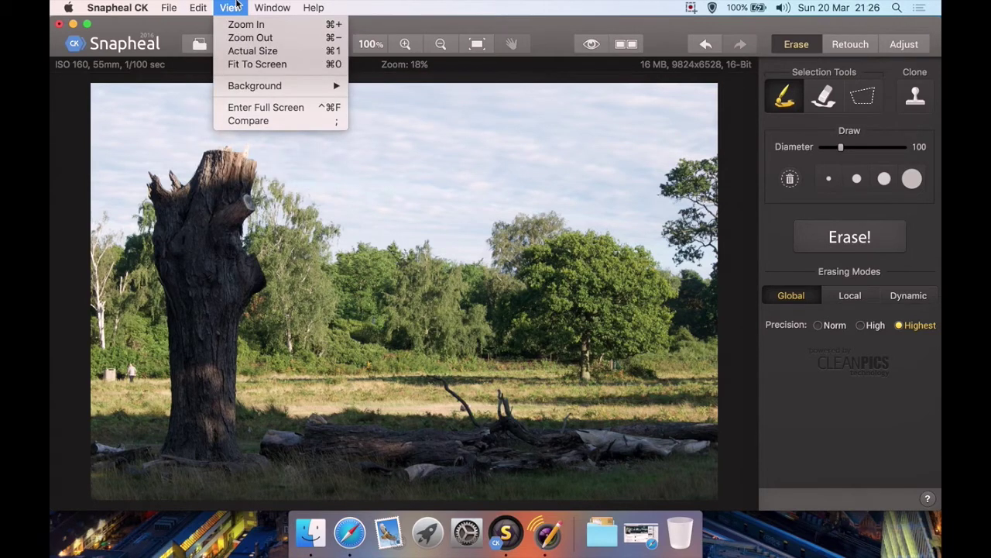
mouse_move(307, 6)
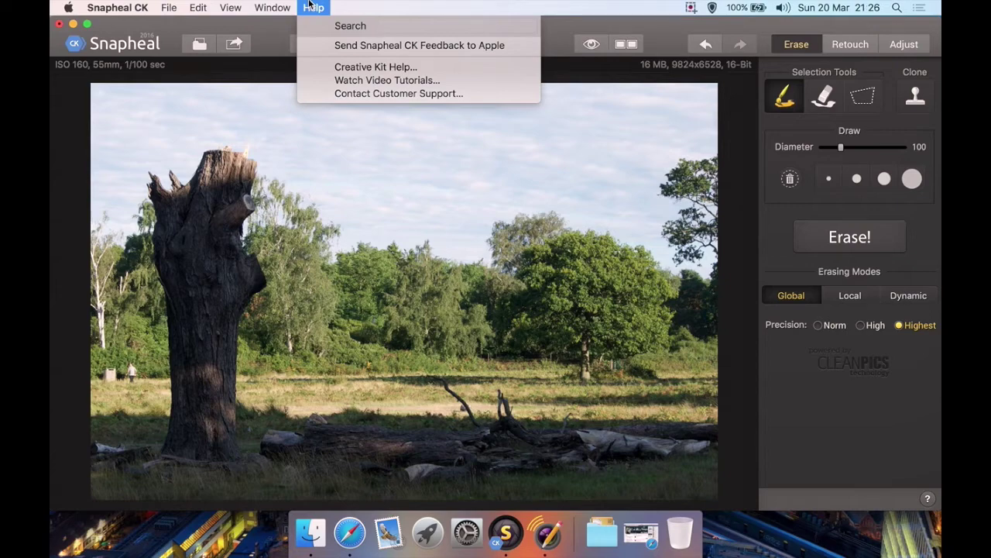
left_click(308, 6)
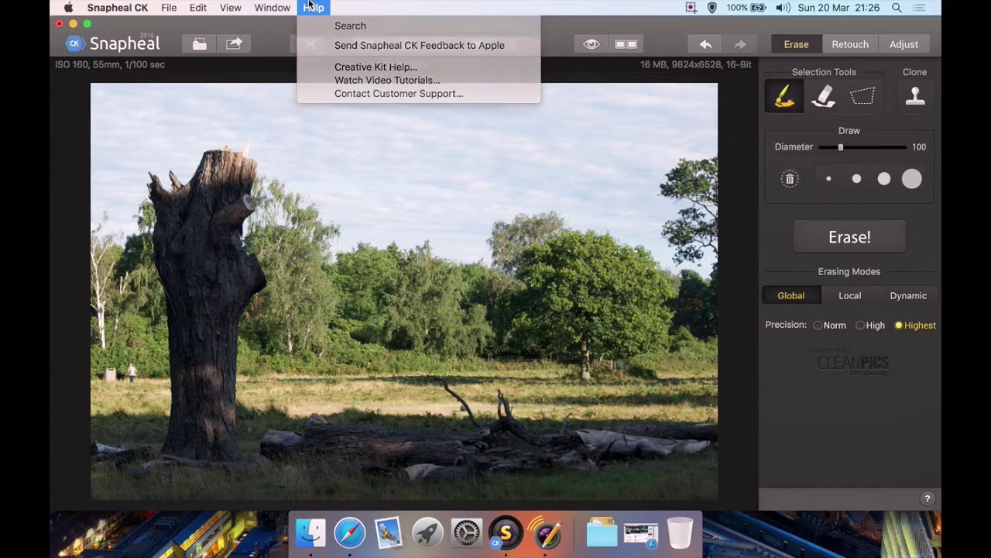
left_click(88, 24)
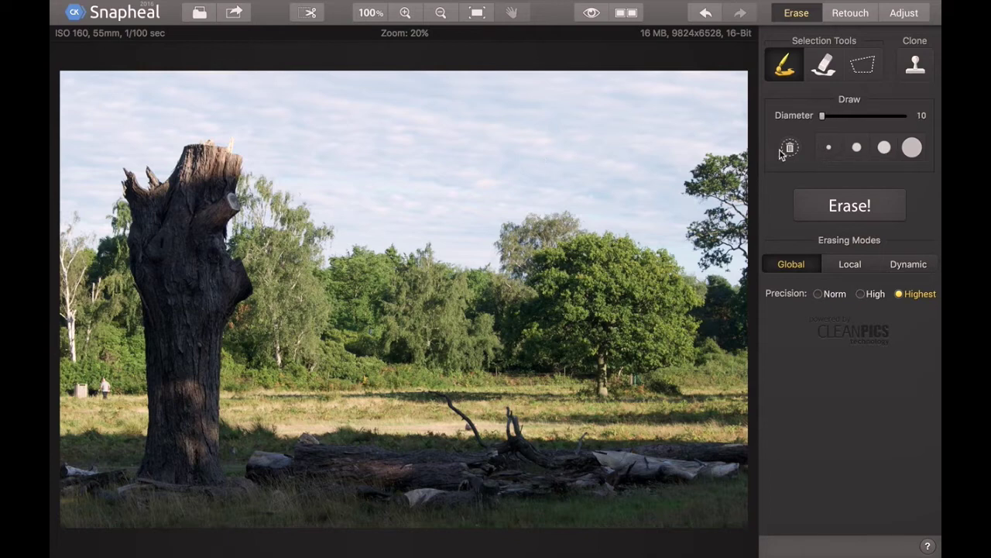
Step: Try brush diameters 100, 250 and 400, then settle on about 52
left_click(856, 147)
left_click(883, 147)
left_click(914, 148)
left_click(856, 147)
left_click_drag(844, 119, 829, 116)
Step: Zoom in and pan until the man and bin at the field's left edge fill the view
left_click(410, 13)
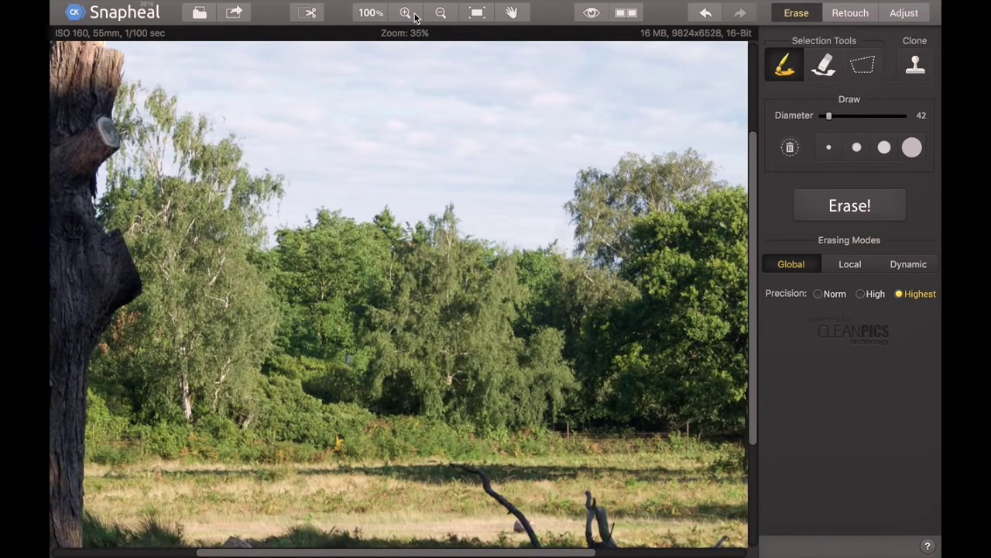
left_click(511, 12)
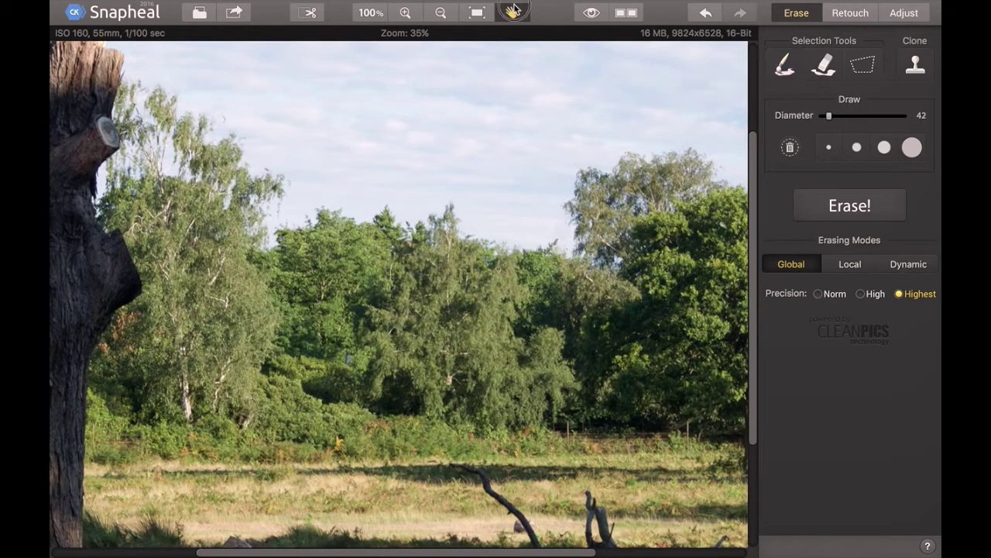
left_click_drag(232, 236, 484, 202)
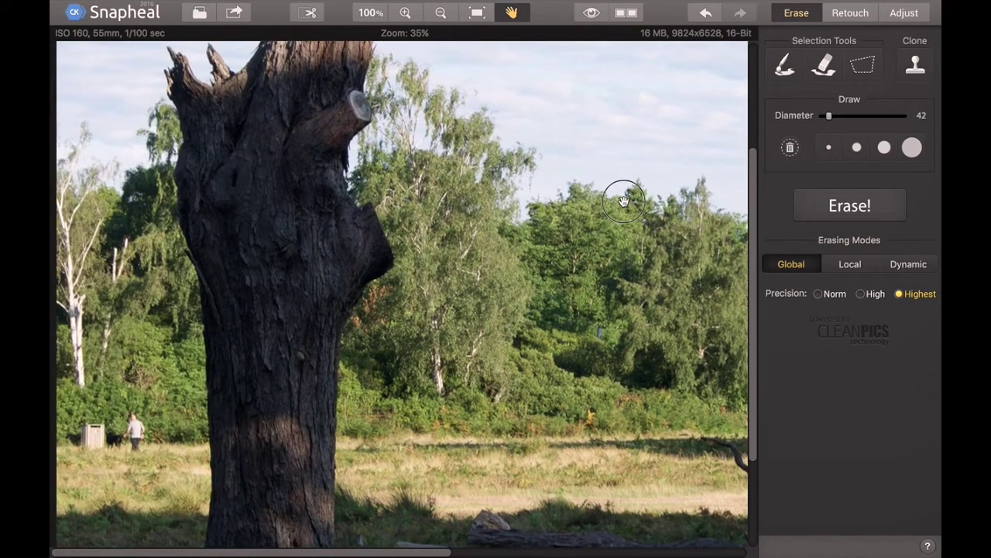
left_click_drag(283, 316, 398, 201)
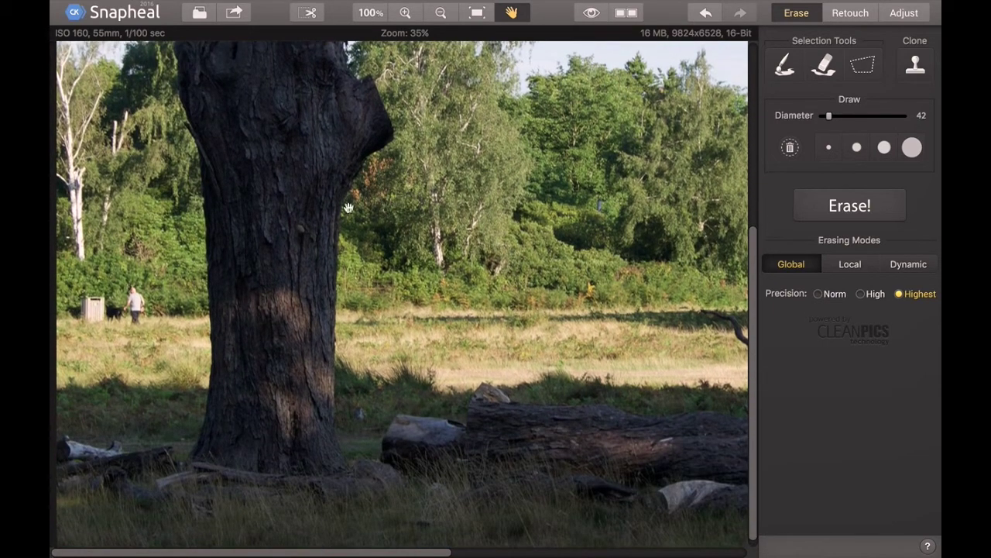
left_click(409, 19)
left_click_drag(224, 232, 421, 235)
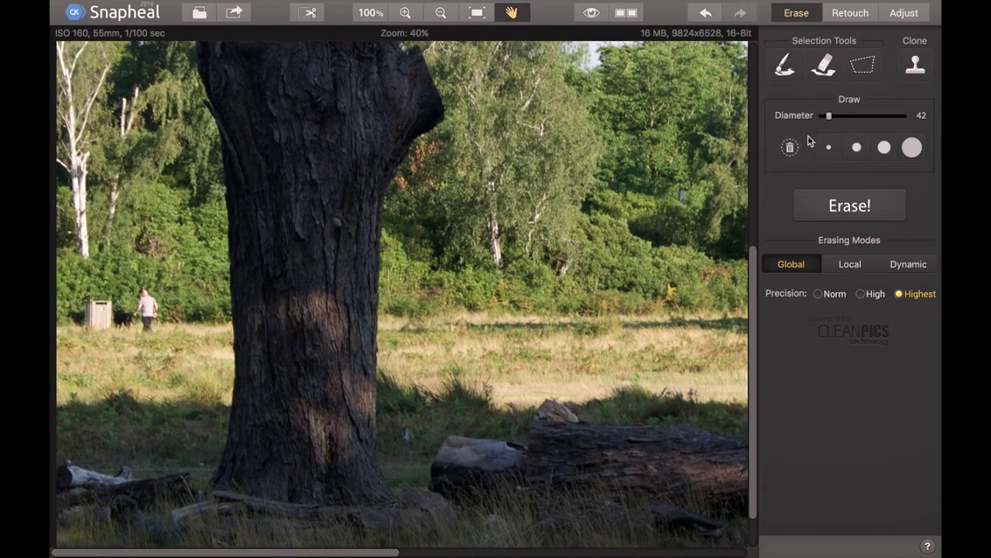
Step: Brush red removal marks over the man and the bin near the treeline
left_click(789, 78)
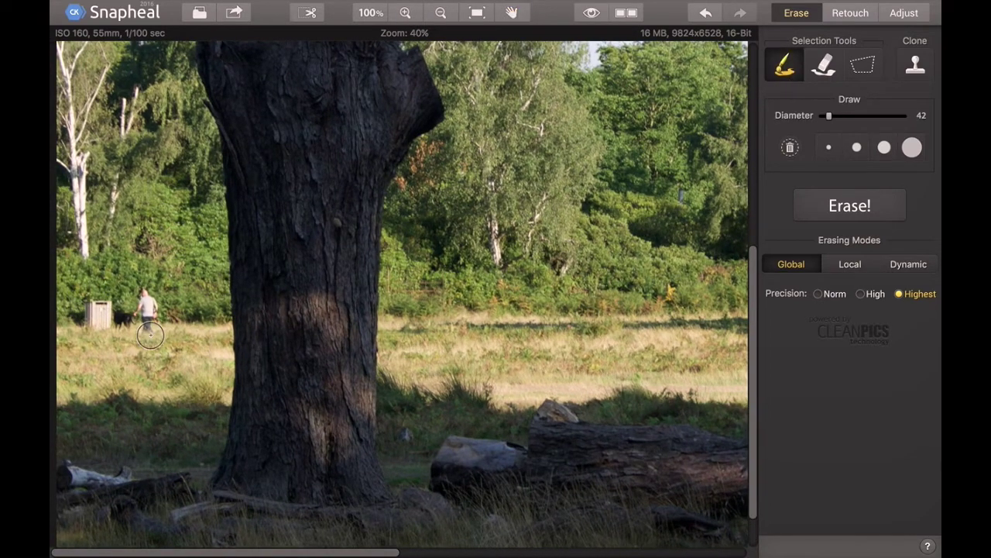
mouse_move(139, 298)
left_mouse_down()
mouse_move(149, 311)
mouse_move(139, 322)
mouse_move(98, 320)
mouse_move(103, 306)
mouse_move(96, 316)
left_mouse_up()
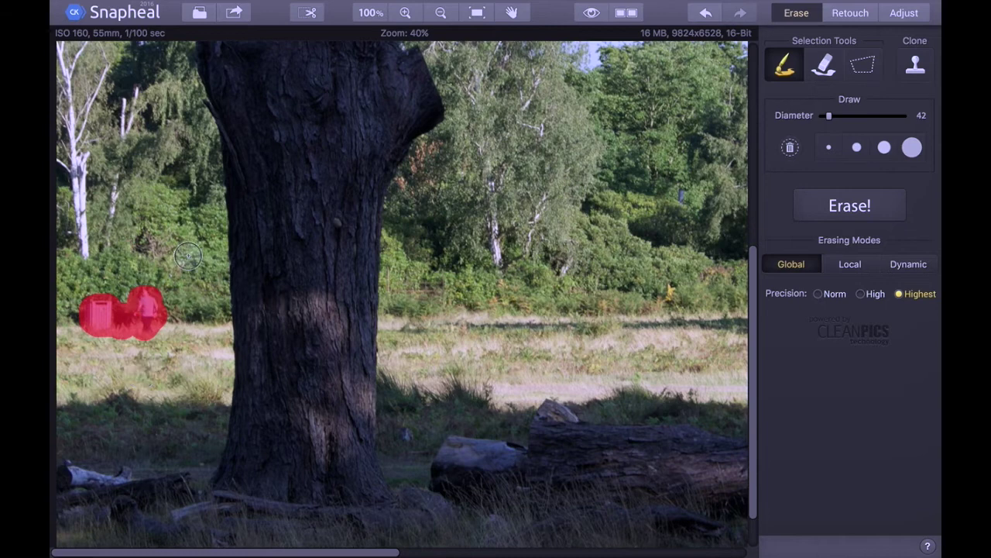
left_click_drag(292, 197, 297, 212)
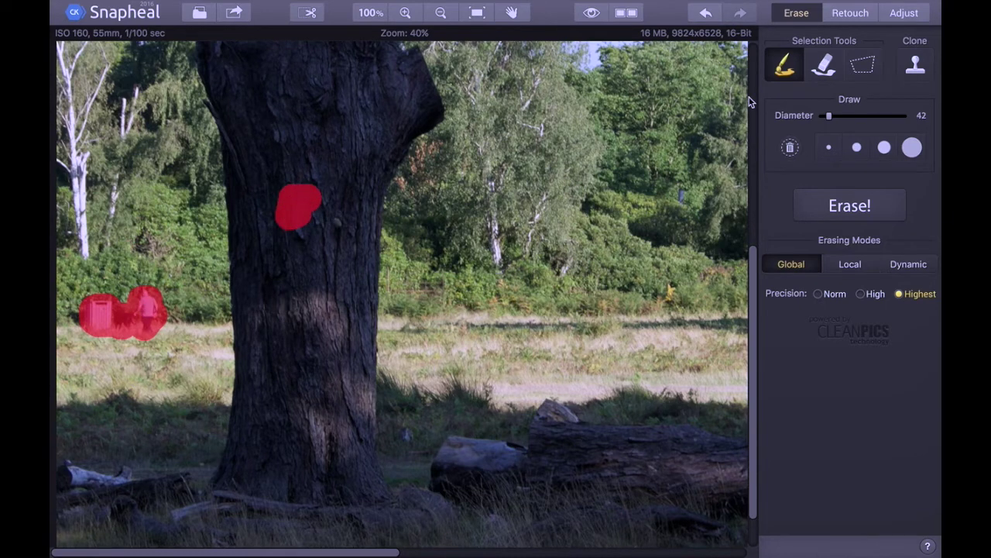
Step: Wipe the stray mark off the tree trunk with the Eraser, then go back to Brush
left_click(824, 70)
mouse_move(328, 190)
left_mouse_down()
mouse_move(310, 195)
mouse_move(287, 237)
mouse_move(303, 186)
left_mouse_up()
left_click(787, 67)
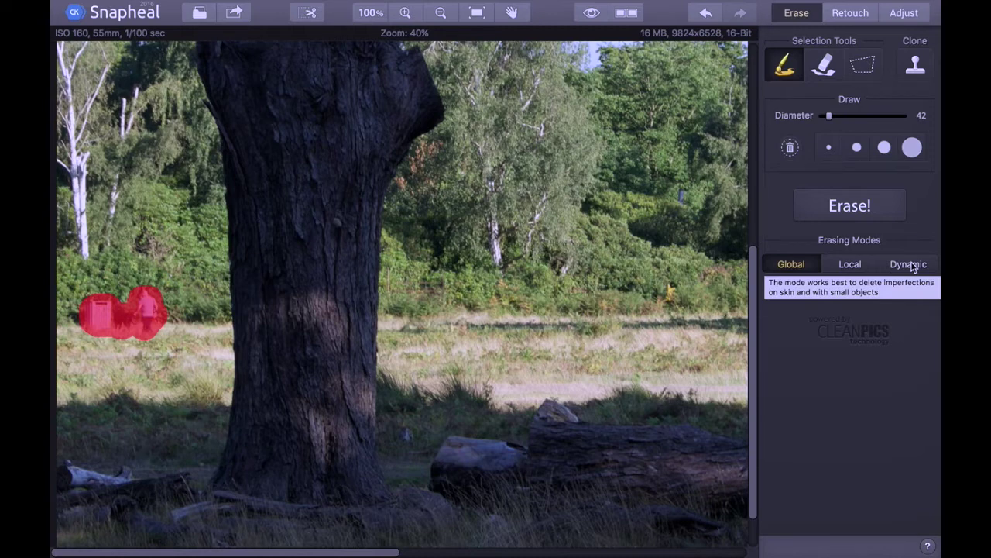
Step: Choose Local erasing mode and set precision to Highest after briefly trying Norm
left_click(836, 268)
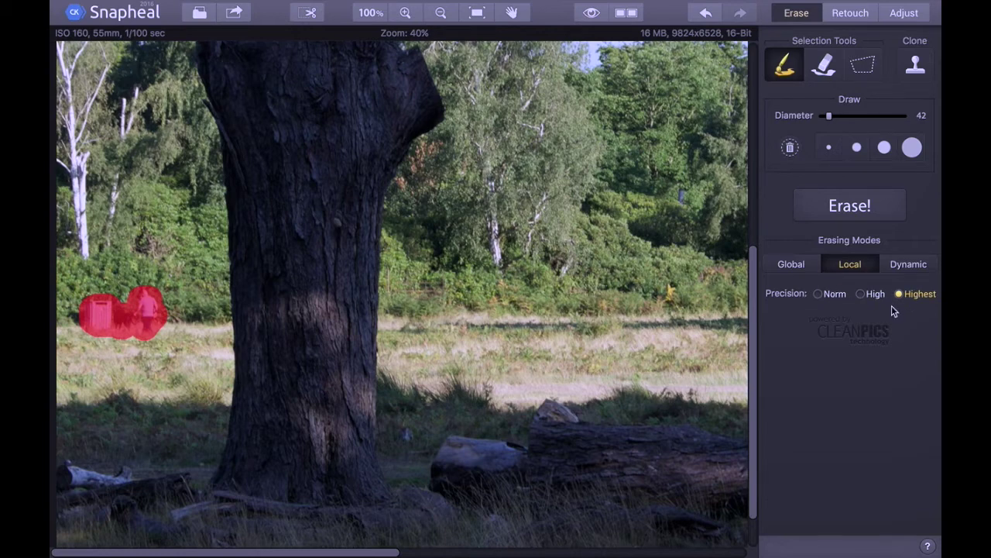
left_click(819, 293)
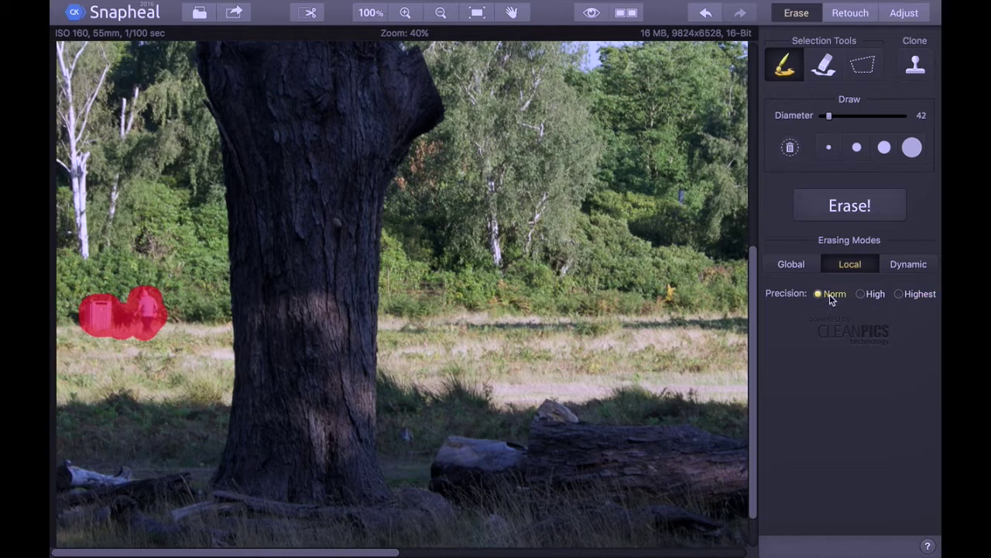
left_click(907, 295)
Step: Erase the marked man and bin, then fit the whole cleaned photo in the window
left_click(823, 203)
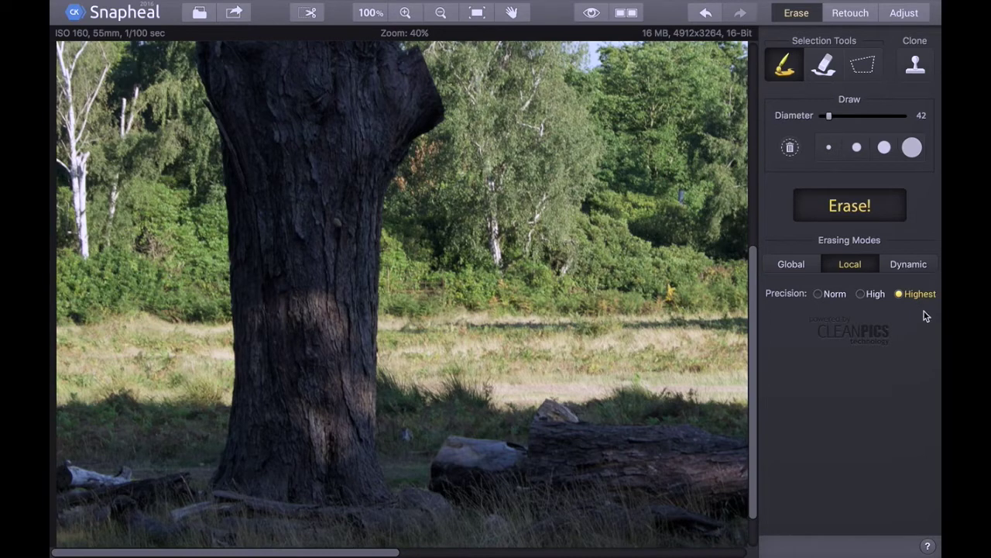
left_click(479, 16)
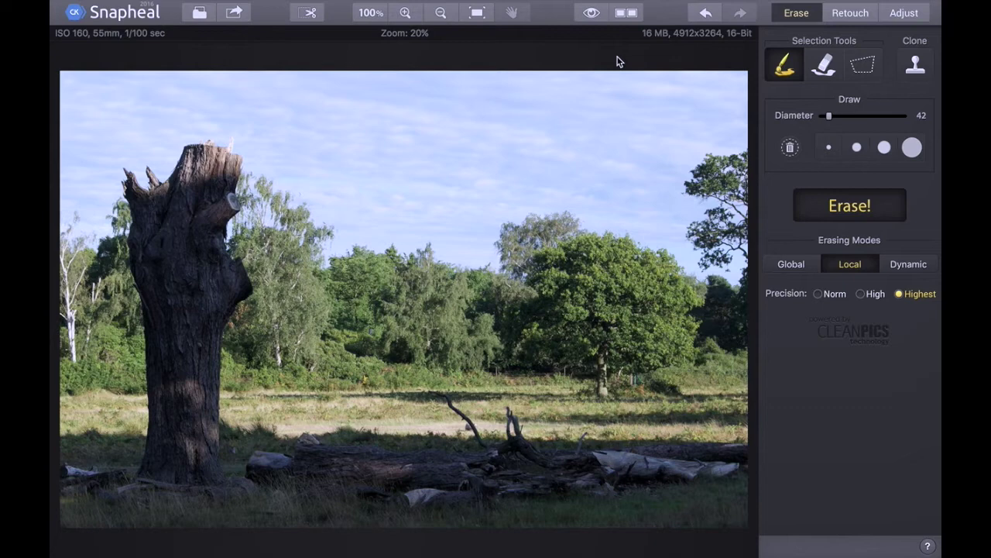
Step: Try the Clone stamp, then outline the stump's top with the freehand Lasso
left_click(911, 71)
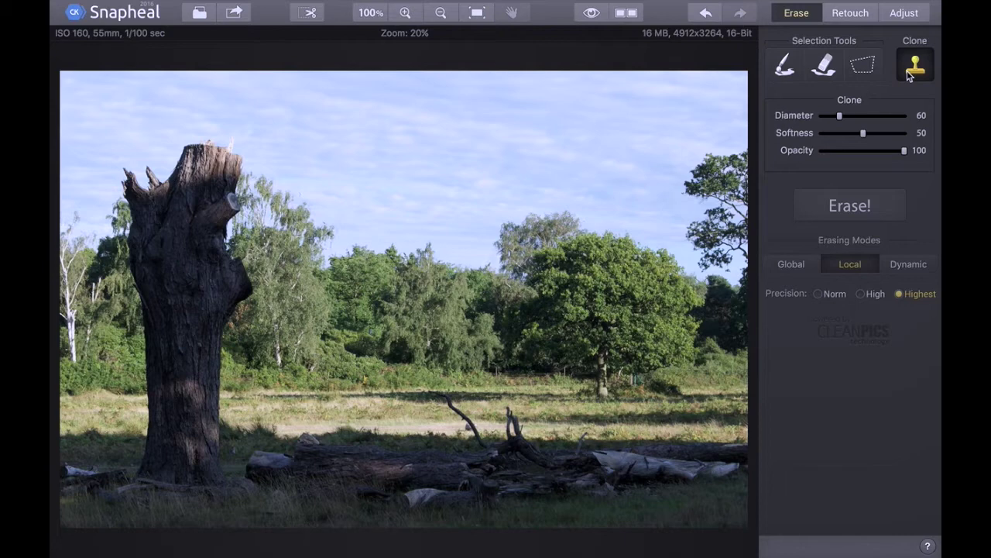
left_click(866, 71)
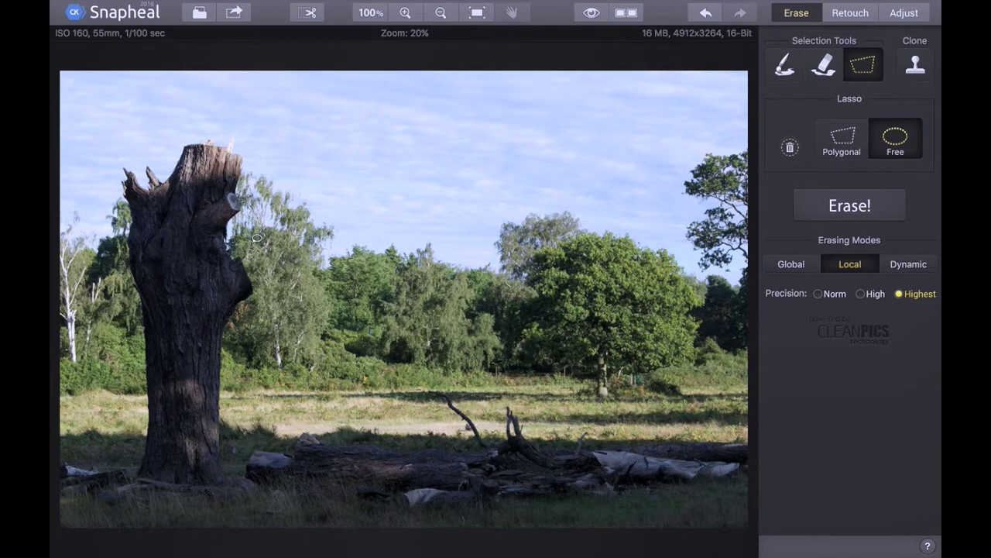
mouse_move(248, 194)
left_mouse_down()
mouse_move(250, 162)
mouse_move(231, 145)
mouse_move(197, 127)
mouse_move(179, 131)
mouse_move(121, 169)
mouse_move(107, 200)
mouse_move(102, 281)
mouse_move(130, 314)
mouse_move(262, 313)
mouse_move(291, 242)
mouse_move(248, 193)
left_mouse_up()
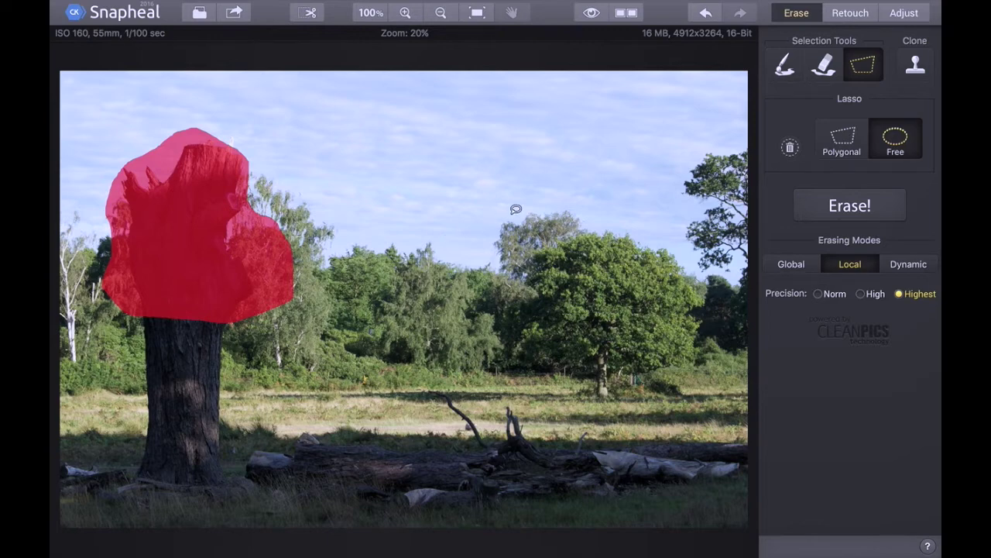
left_click(199, 7)
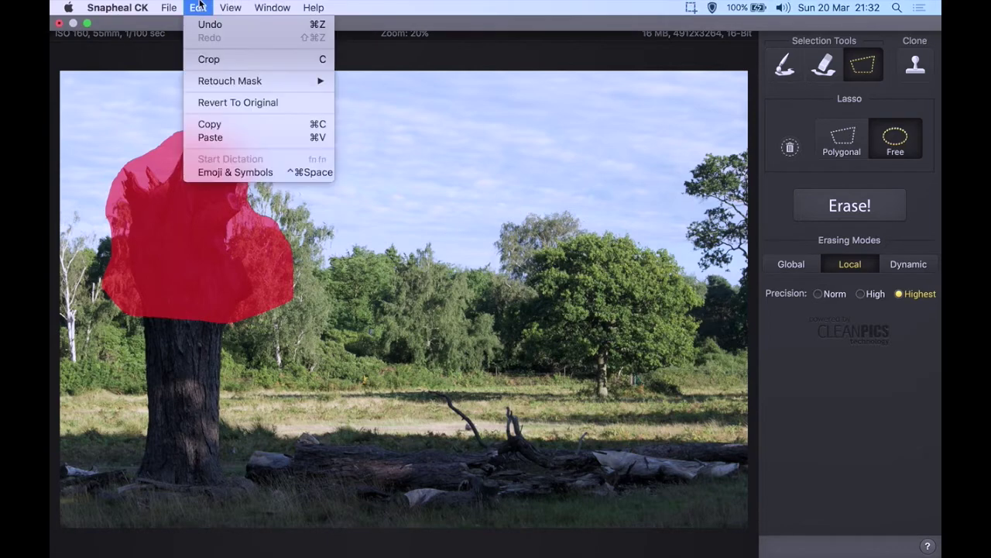
Step: Undo the stump outline, reselect the Brush tool and show the Retouch adjustments
left_click(207, 24)
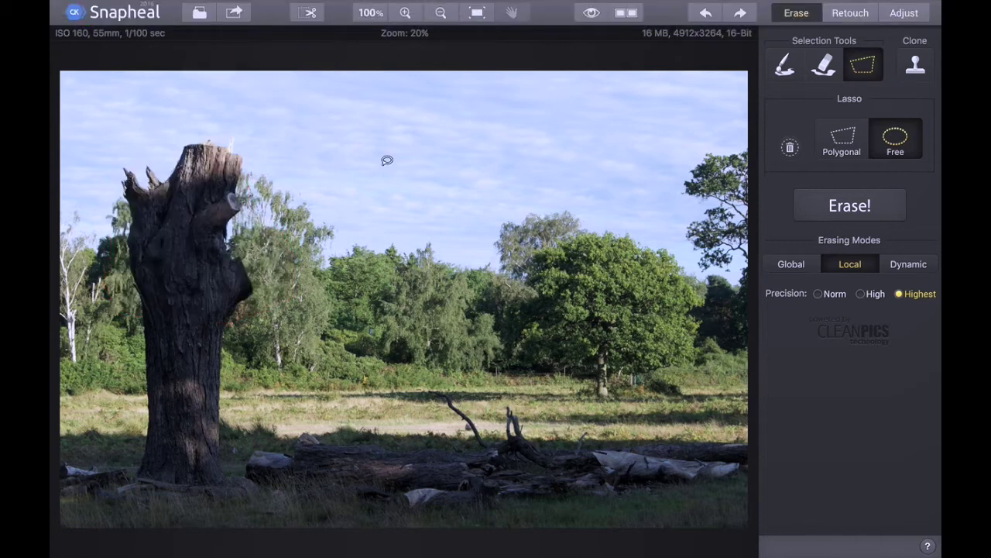
left_click(779, 71)
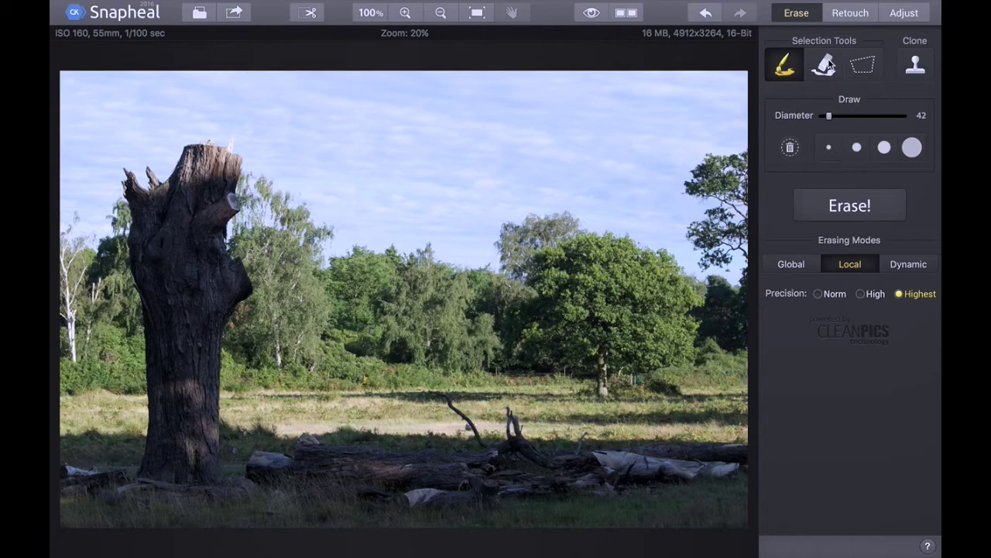
left_click(849, 14)
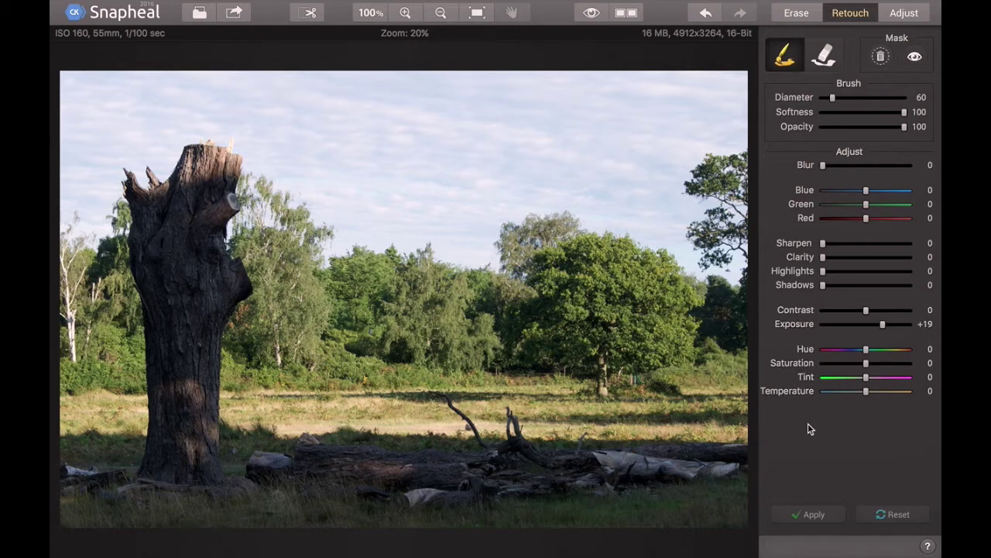
left_click_drag(866, 190, 900, 193)
left_click_drag(866, 391, 835, 394)
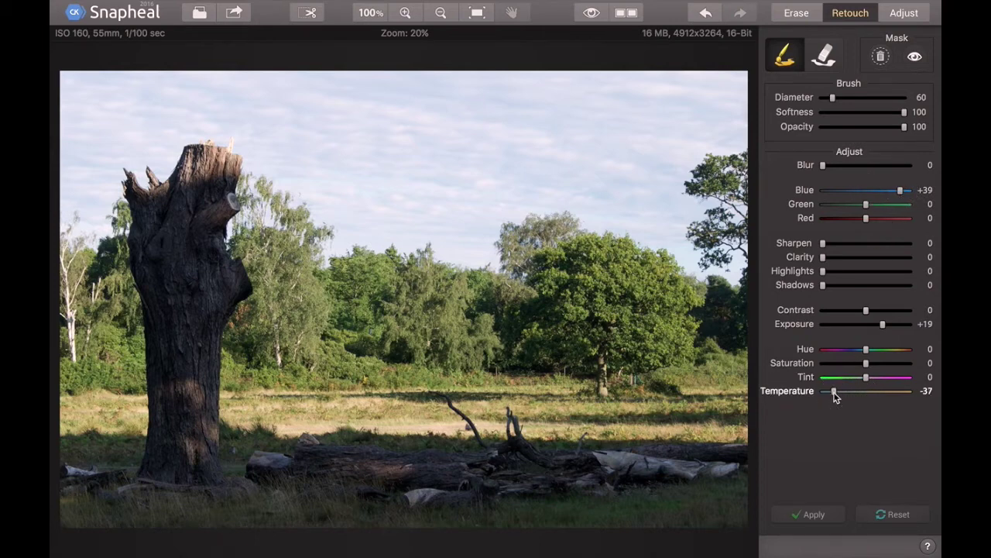
mouse_move(199, 186)
left_mouse_down()
mouse_move(166, 245)
mouse_move(177, 274)
mouse_move(210, 198)
mouse_move(188, 320)
mouse_move(222, 286)
mouse_move(175, 313)
mouse_move(154, 248)
mouse_move(191, 447)
mouse_move(198, 332)
mouse_move(173, 439)
left_mouse_up()
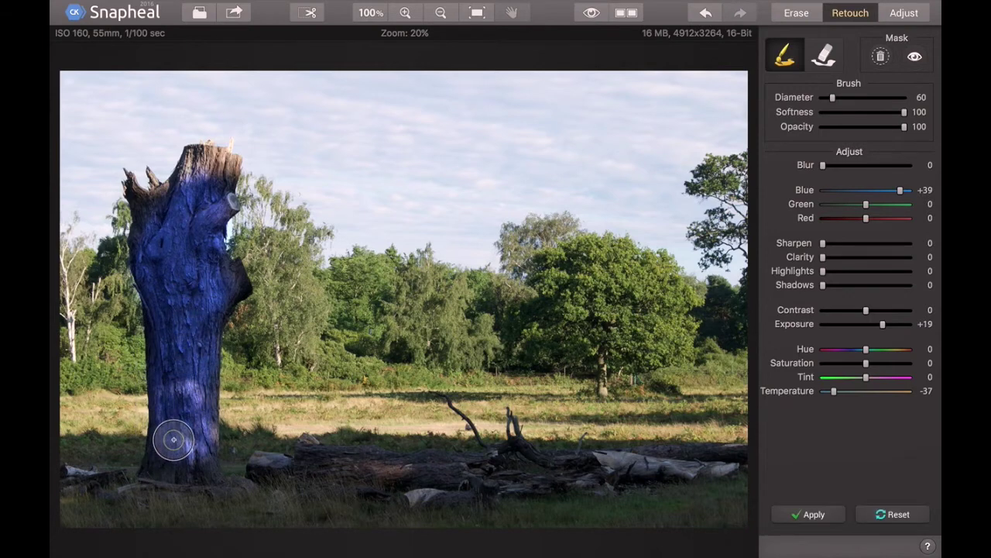
key("super+z")
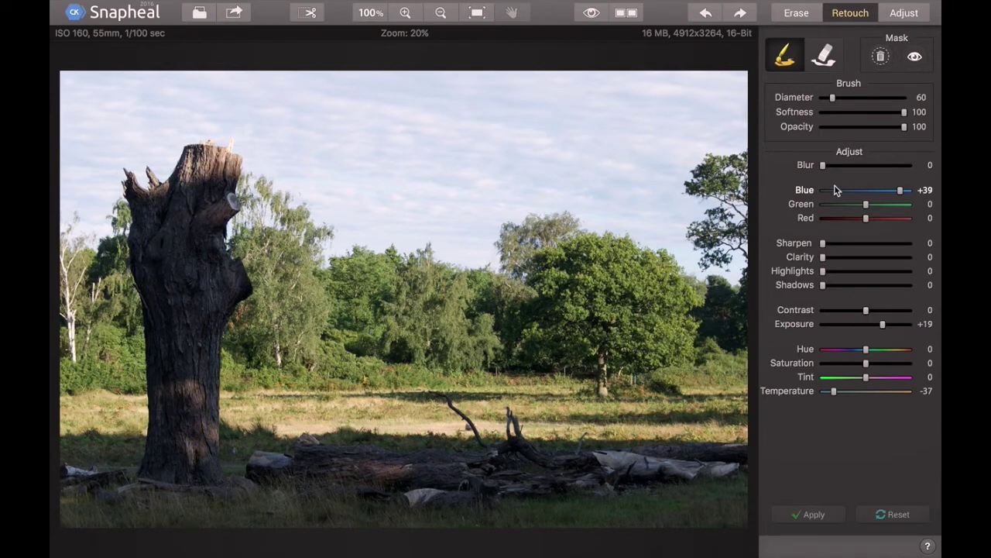
double_click(805, 190)
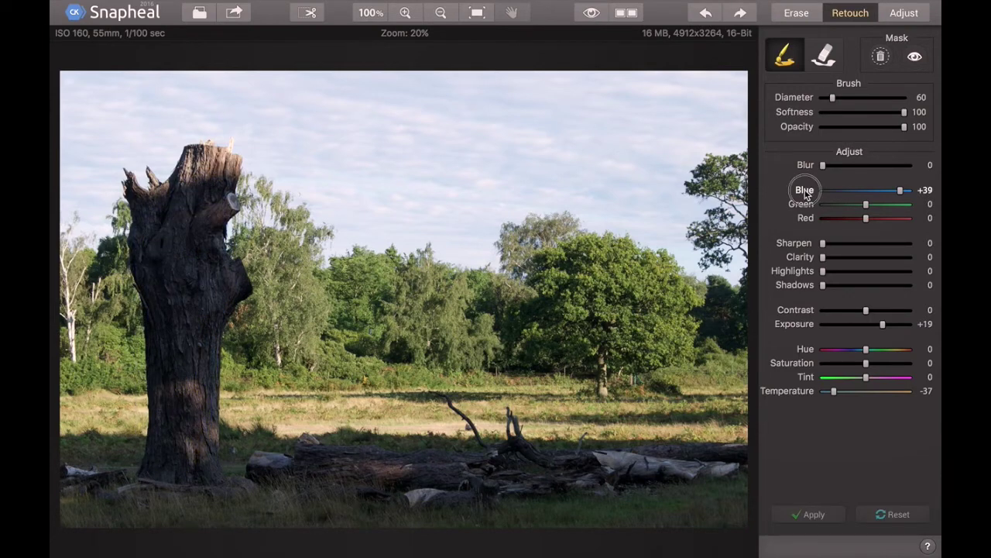
double_click(798, 393)
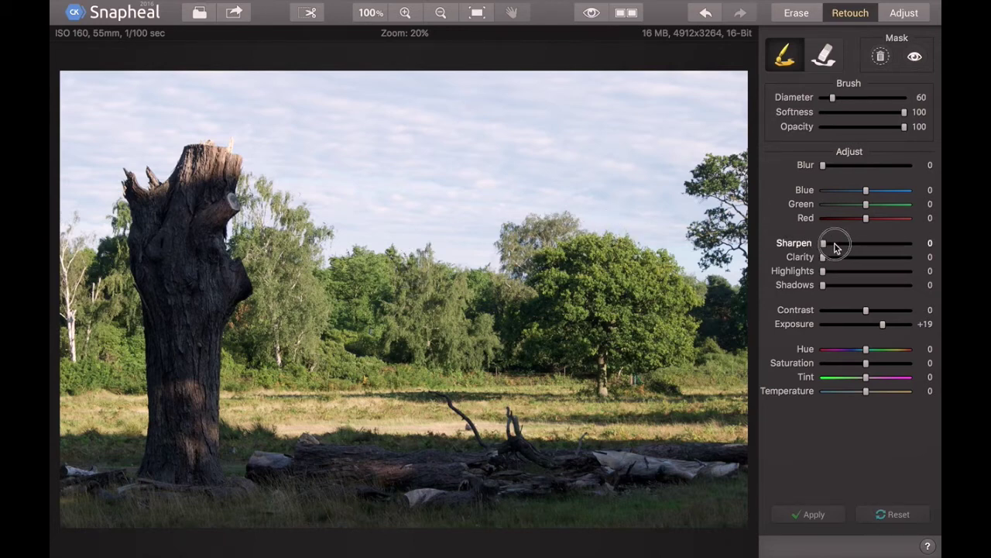
Step: Raise Sharpen to 31, brush it onto the stump trunk, and apply the retouch
mouse_move(836, 247)
left_mouse_down()
mouse_move(850, 244)
mouse_move(829, 259)
mouse_move(841, 263)
left_mouse_up()
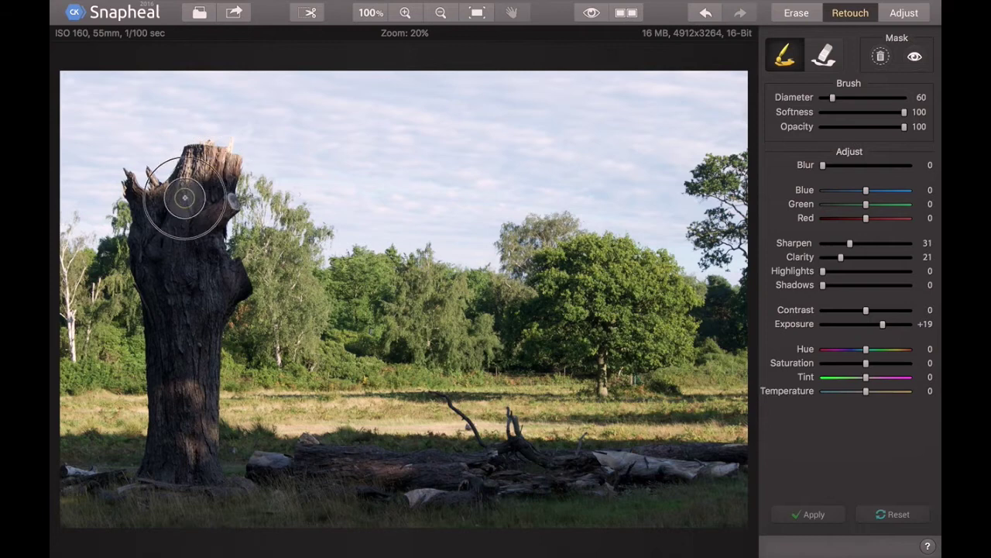
mouse_move(184, 198)
left_mouse_down()
mouse_move(163, 328)
mouse_move(201, 303)
mouse_move(205, 318)
mouse_move(167, 401)
mouse_move(183, 426)
mouse_move(166, 465)
mouse_move(193, 395)
mouse_move(191, 276)
mouse_move(217, 179)
mouse_move(162, 214)
mouse_move(146, 275)
mouse_move(146, 250)
left_mouse_up()
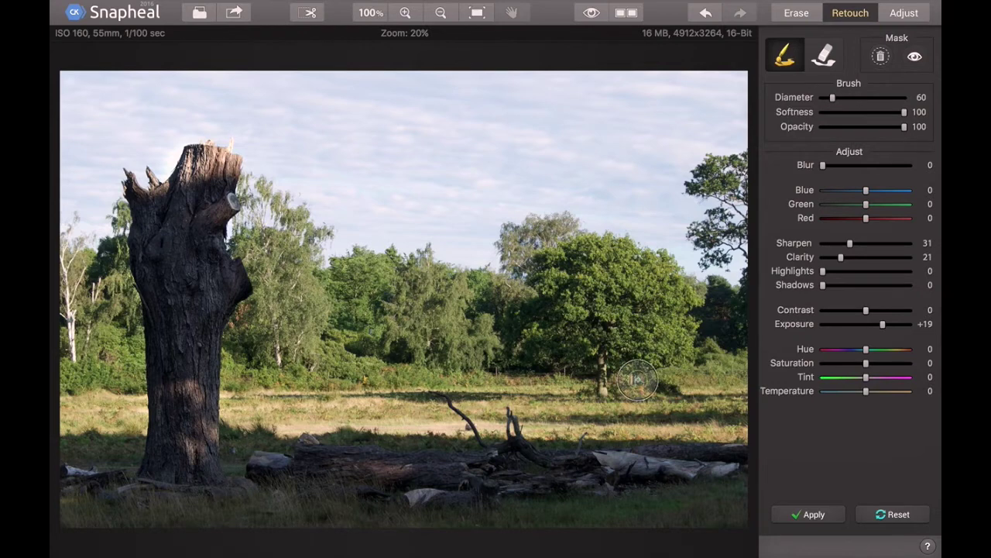
left_click(793, 514)
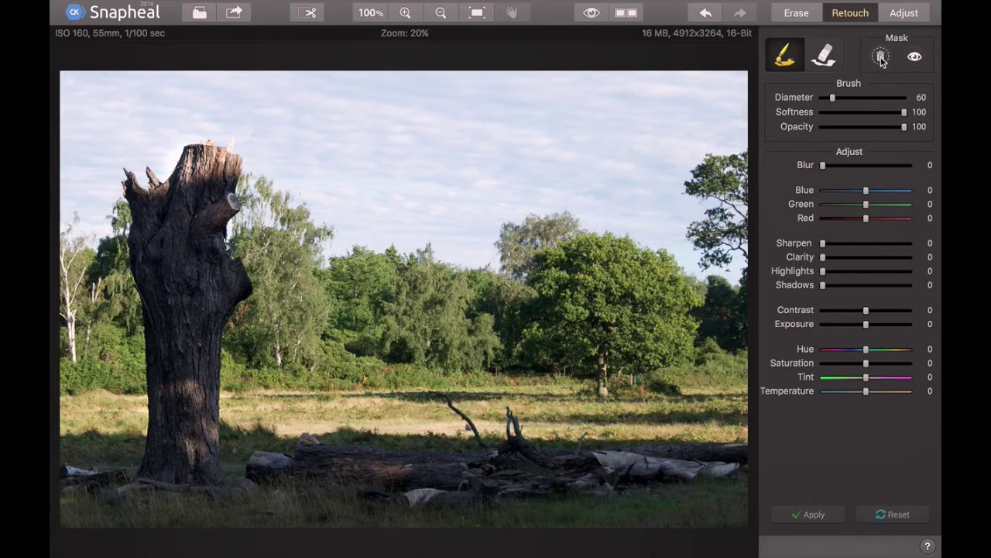
Step: Brush stronger Sharpen down the stump's top, then reset the retouch and hide the red mask
left_click(913, 59)
left_click_drag(830, 246, 895, 248)
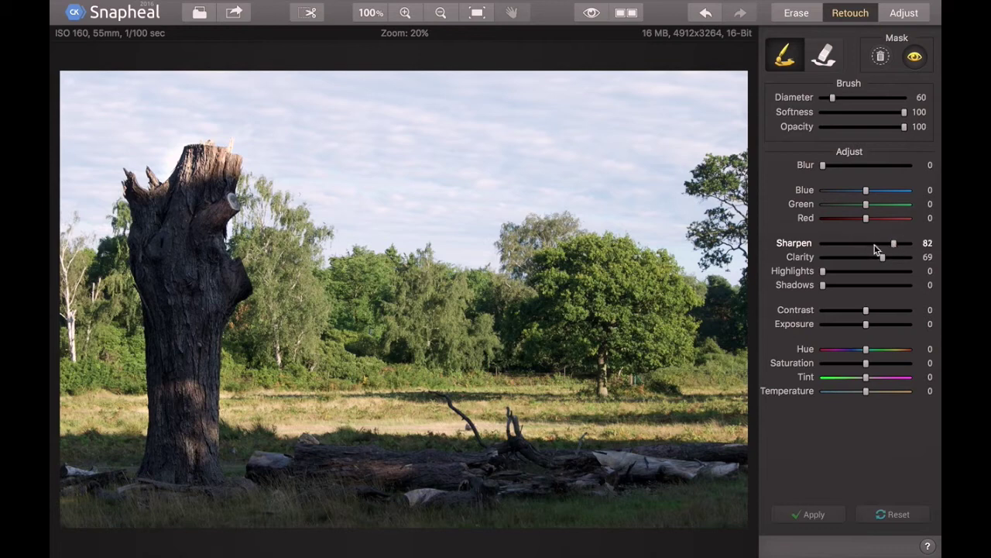
mouse_move(209, 181)
left_mouse_down()
mouse_move(179, 223)
mouse_move(194, 307)
mouse_move(211, 206)
mouse_move(183, 371)
mouse_move(160, 241)
mouse_move(166, 361)
mouse_move(165, 289)
mouse_move(188, 443)
mouse_move(181, 325)
mouse_move(166, 410)
mouse_move(183, 441)
mouse_move(180, 471)
mouse_move(198, 408)
mouse_move(185, 331)
mouse_move(225, 284)
left_mouse_up()
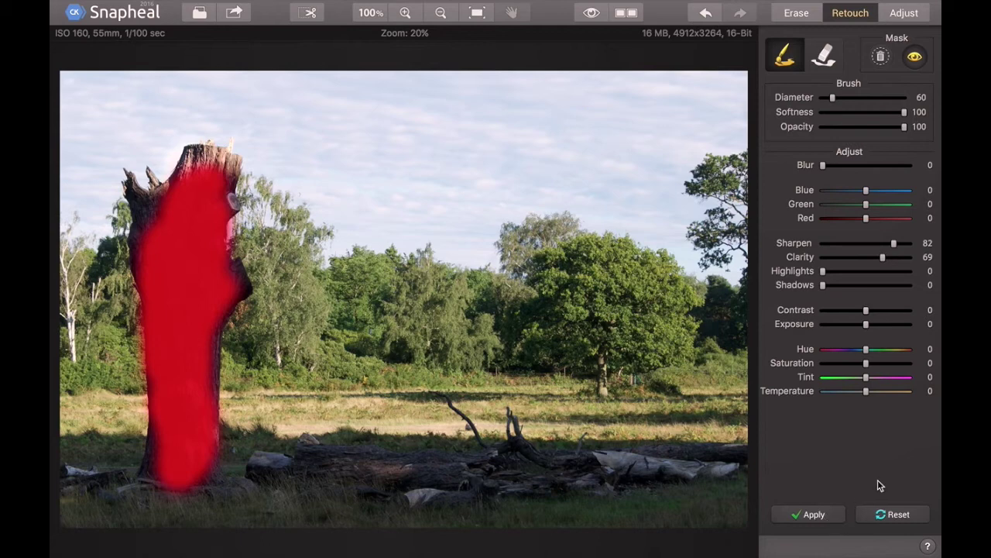
left_click(883, 517)
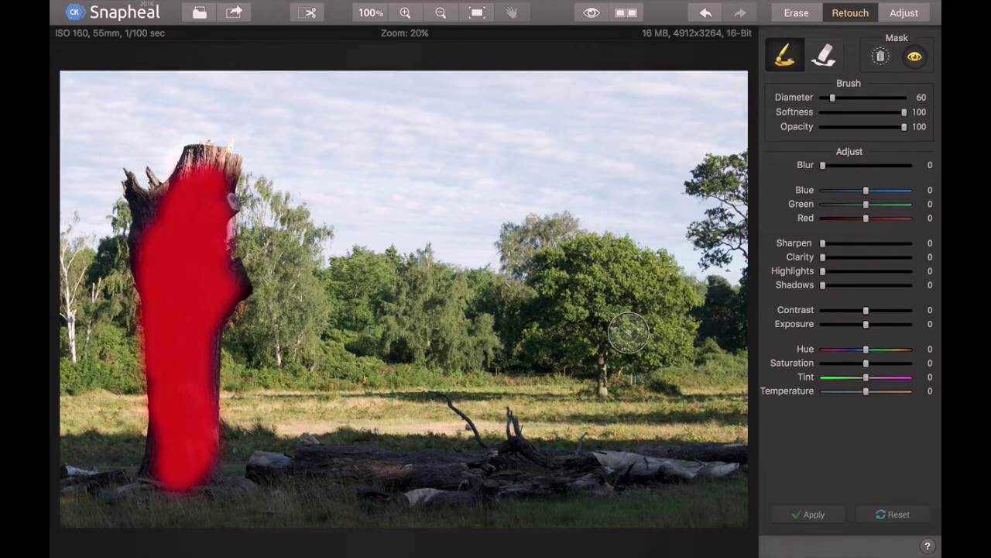
left_click(916, 57)
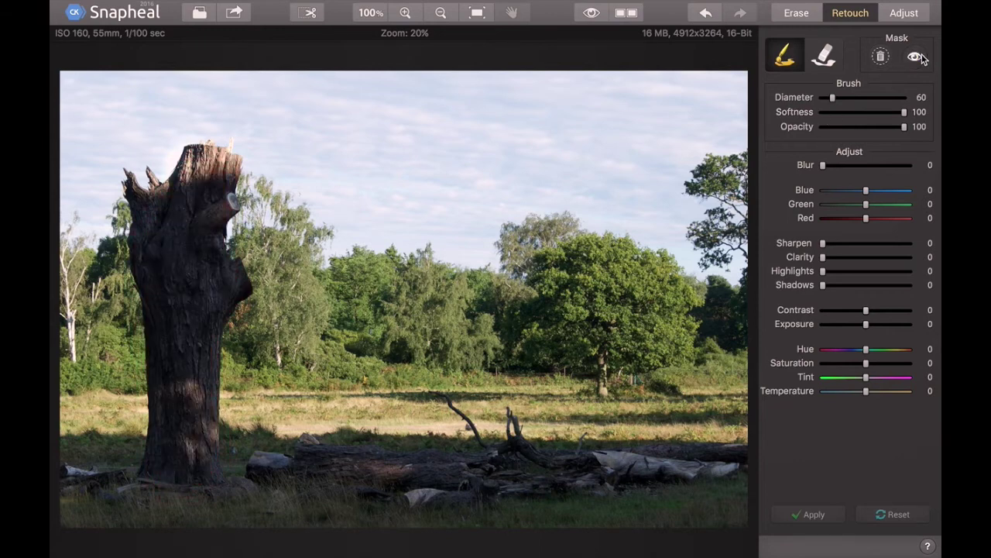
Step: In Adjust, test a warmer Temperature and a green Tint, then reset both to 0
left_click(900, 16)
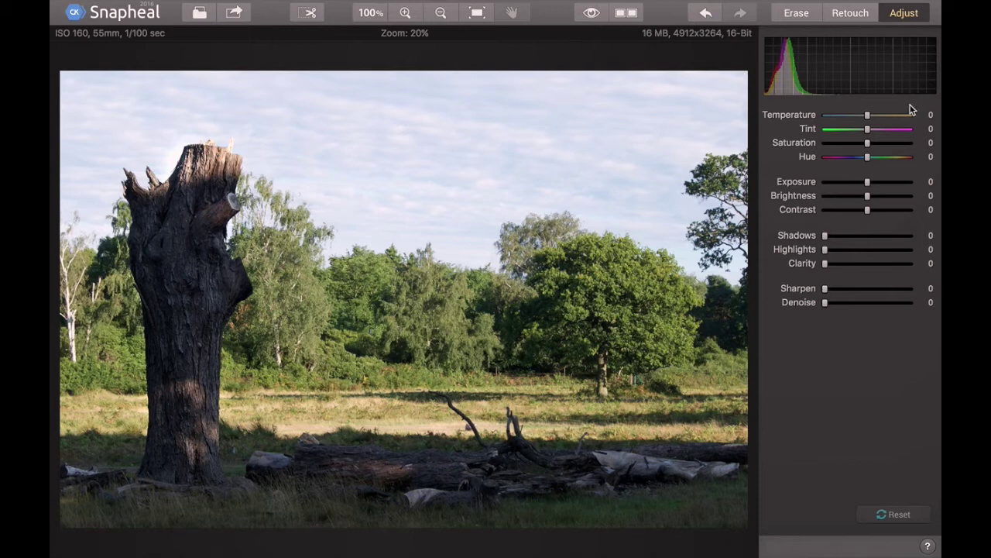
left_click_drag(868, 115, 885, 129)
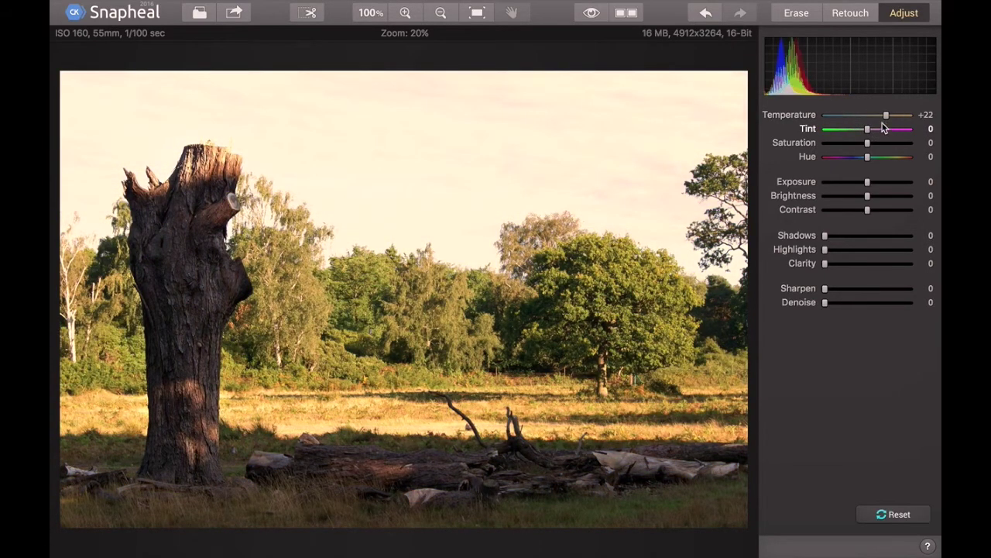
double_click(804, 118)
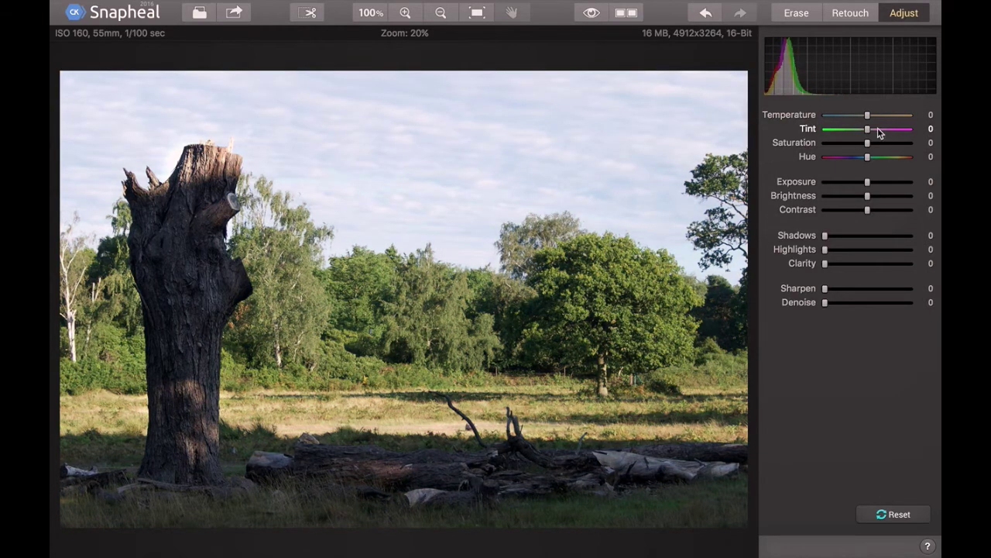
left_click_drag(867, 129, 841, 129)
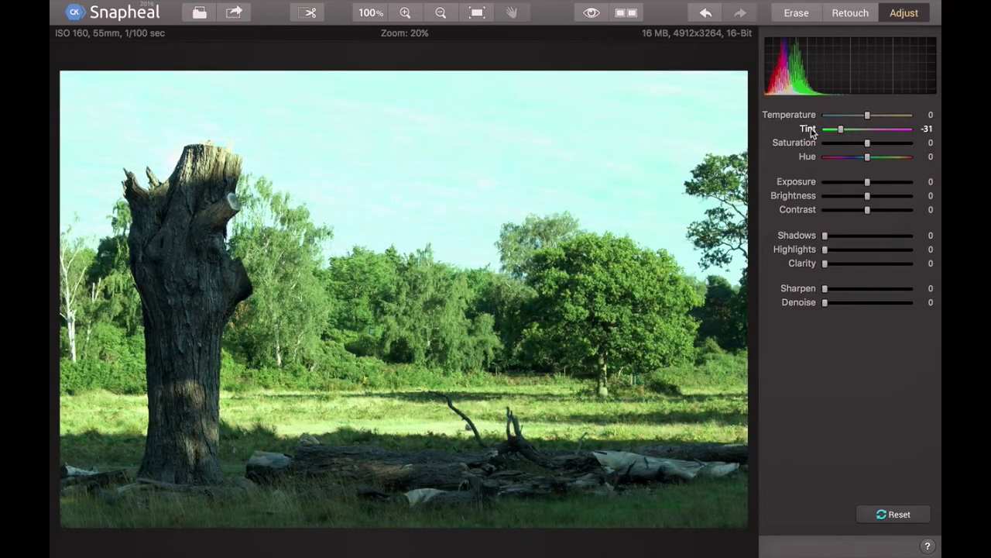
double_click(808, 129)
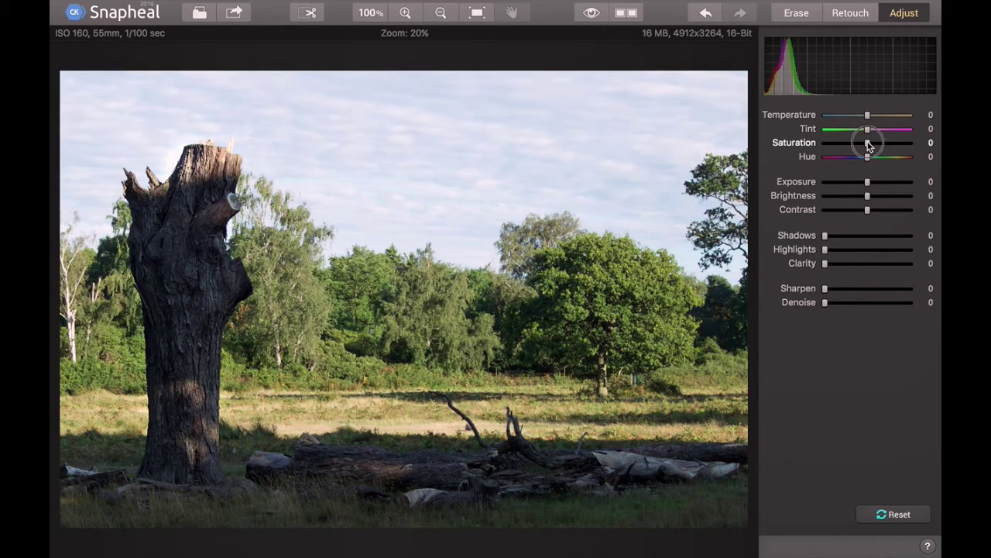
Step: Drag the Adjust panel's Saturation slider to +28 and Clarity to 16
left_click_drag(868, 144, 890, 142)
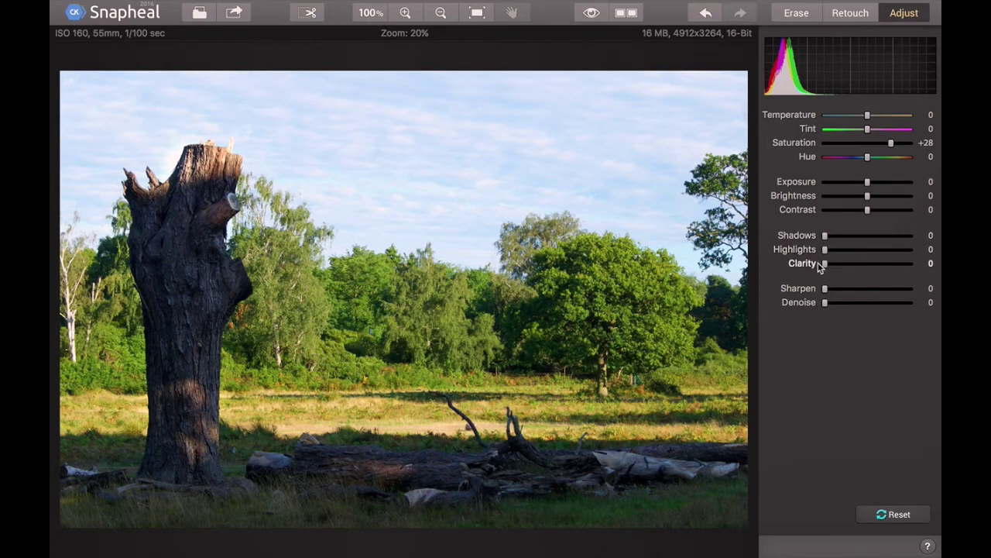
left_click_drag(824, 263, 834, 289)
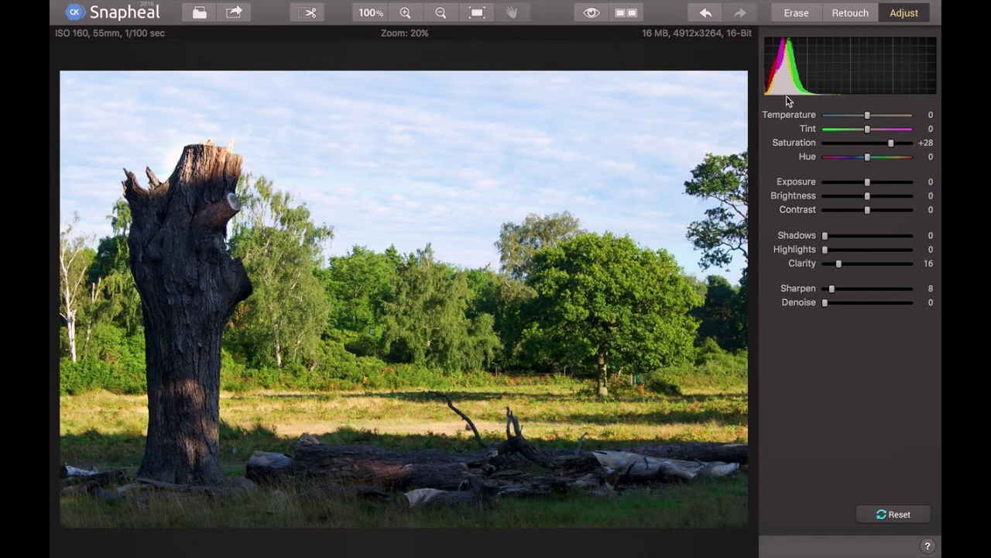
Step: From the Erase tab, flip between the original and edited landscape several times with Quick Preview
left_click(793, 16)
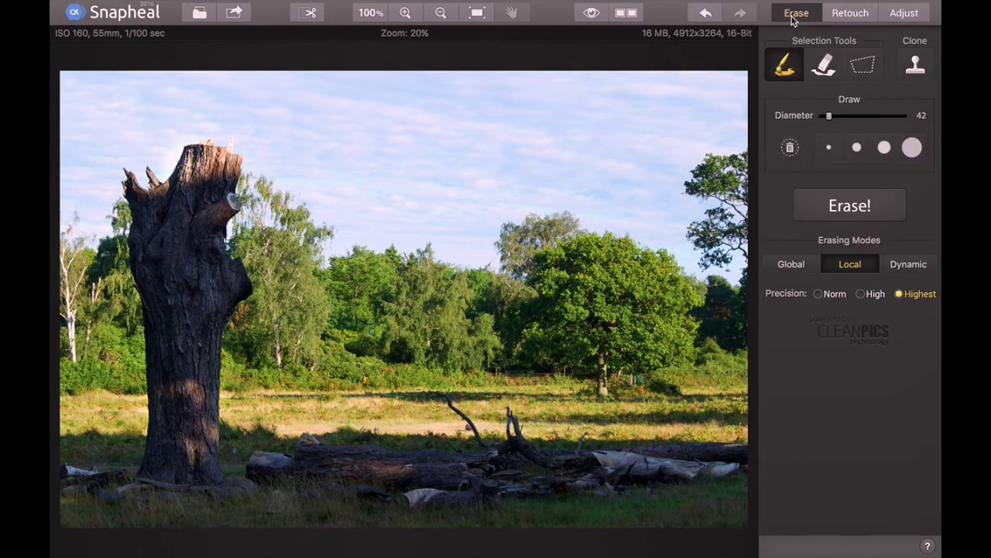
left_click(591, 14)
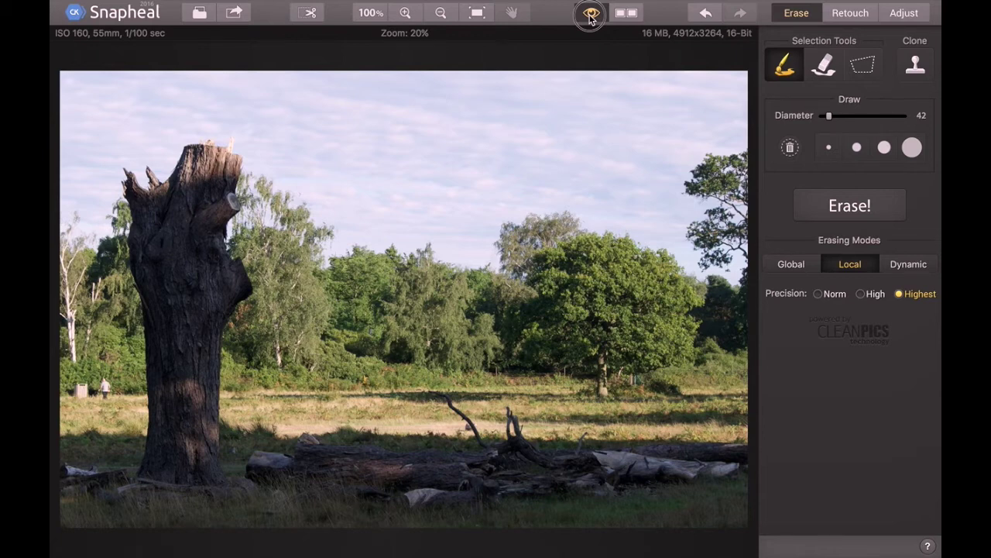
left_click(590, 14)
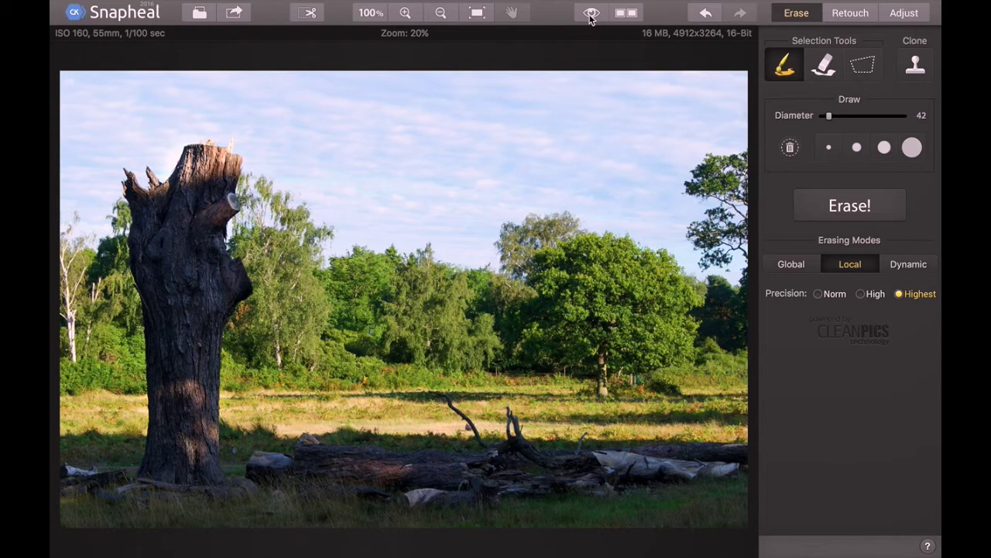
left_click(591, 14)
left_click(591, 14)
left_click(591, 13)
left_click(591, 14)
Step: Show the before and after side by side, then return to the single edited image
left_click(628, 13)
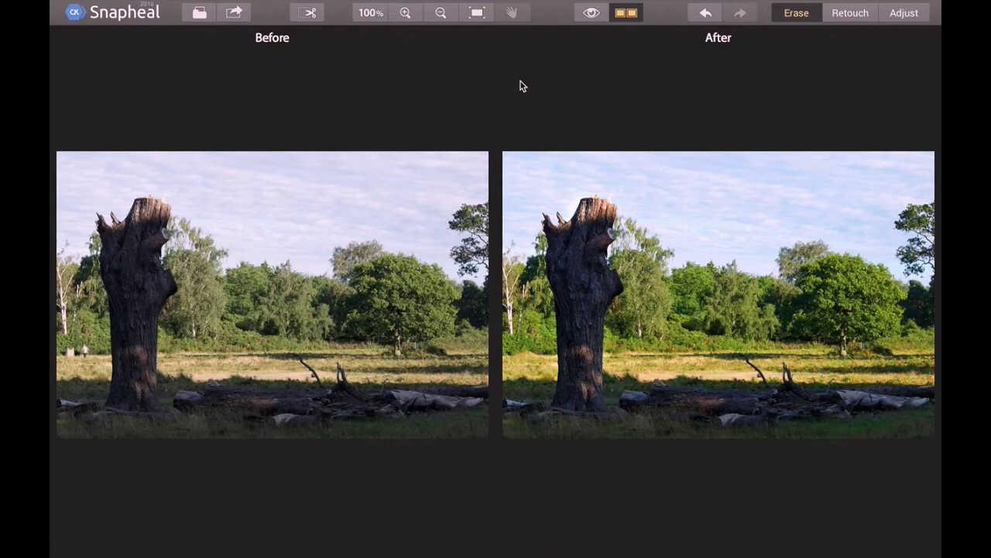
left_click(630, 13)
left_click(591, 13)
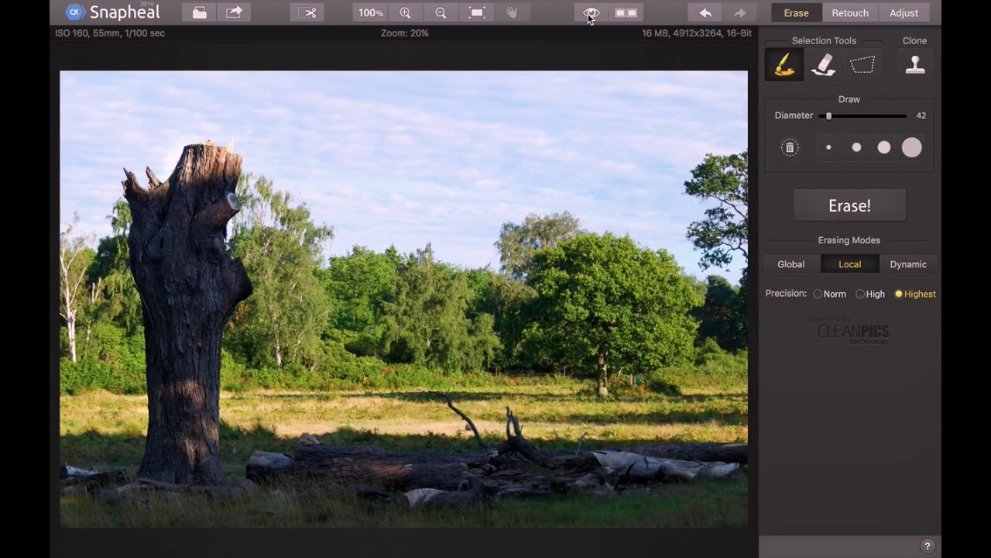
left_click(591, 14)
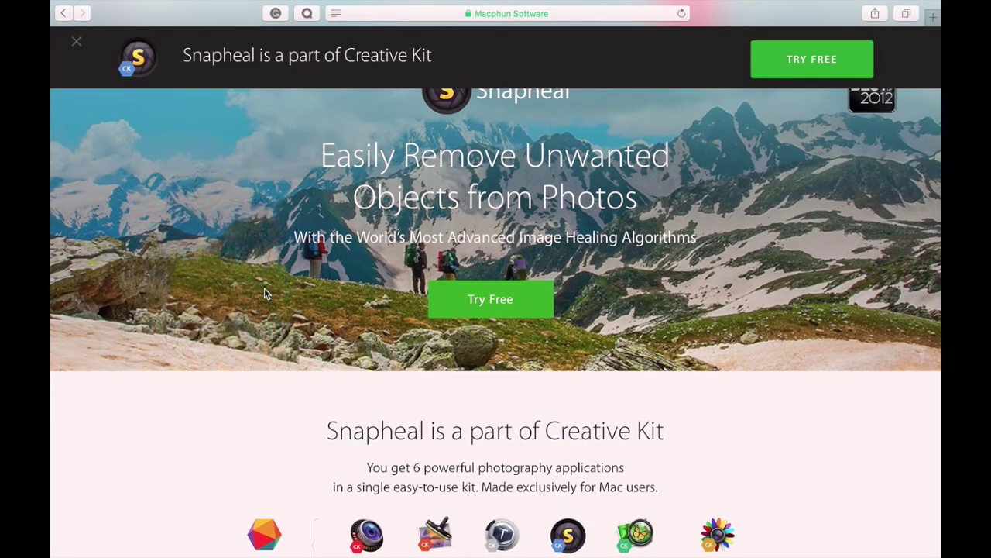
Step: Scroll the Snapheal page past the hero and Creative Kit sections to Key Features
scroll(264, 292, "down", 2)
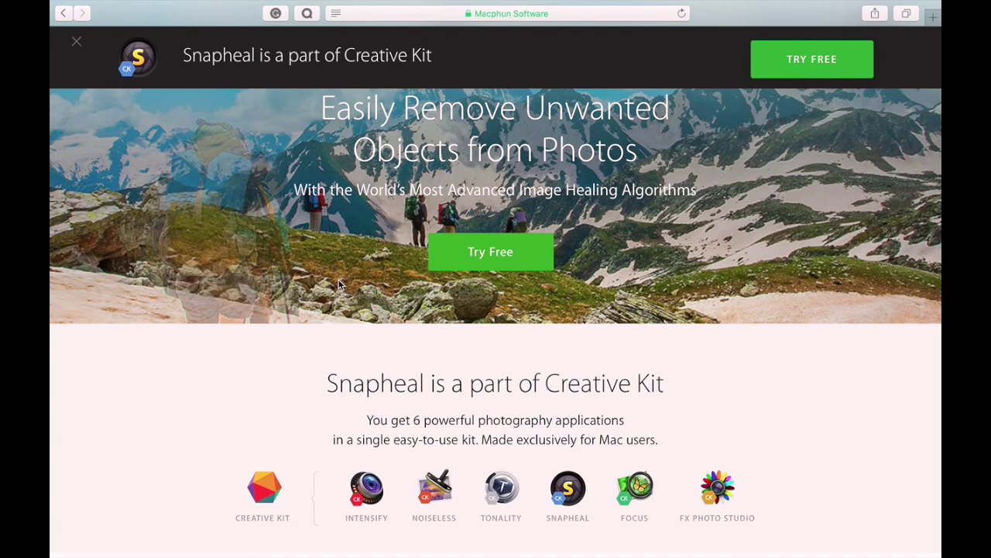
scroll(338, 285, "down", 4)
scroll(338, 284, "down", 12)
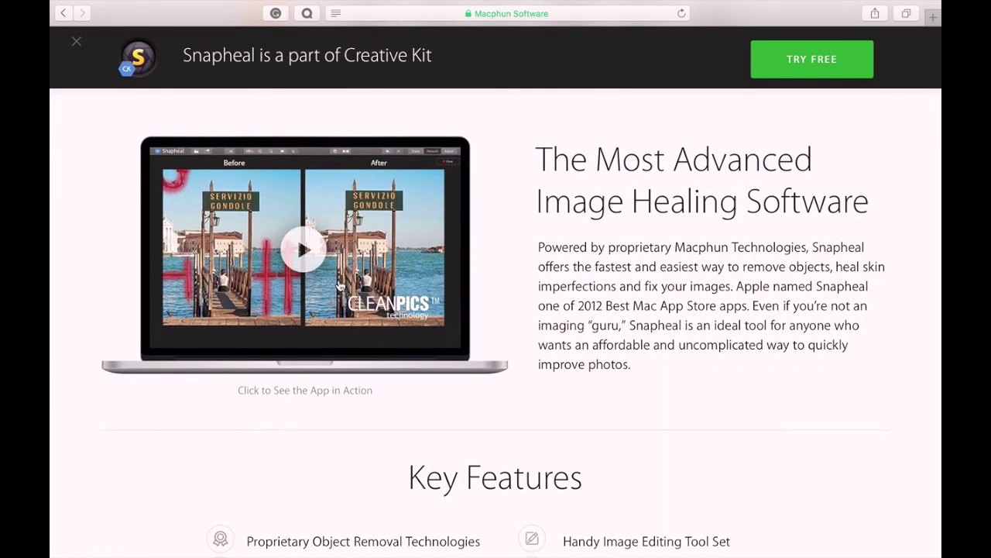
scroll(128, 292, "down", 10)
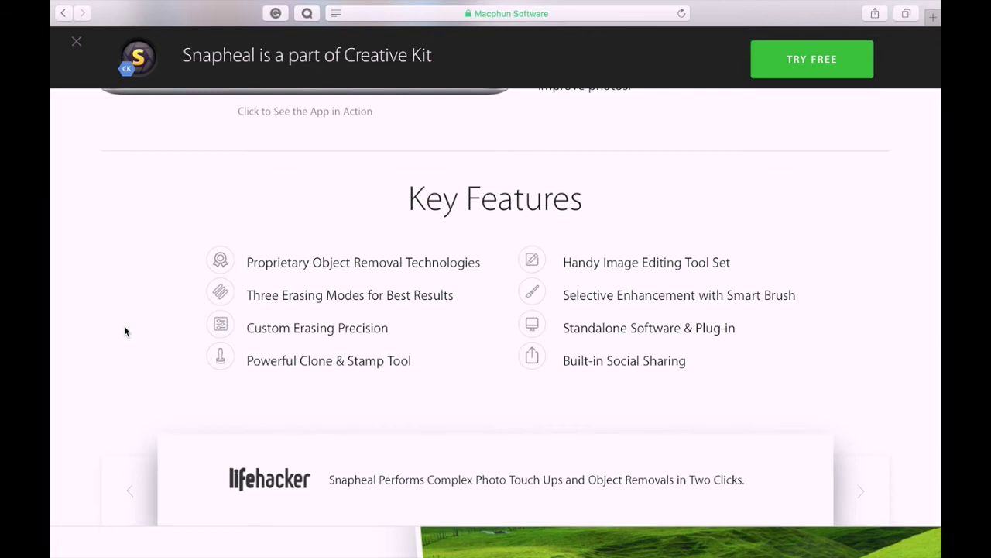
Step: Scroll past the Buy Snapheal pricing cards to the Tech requirements section
scroll(124, 332, "down", 5)
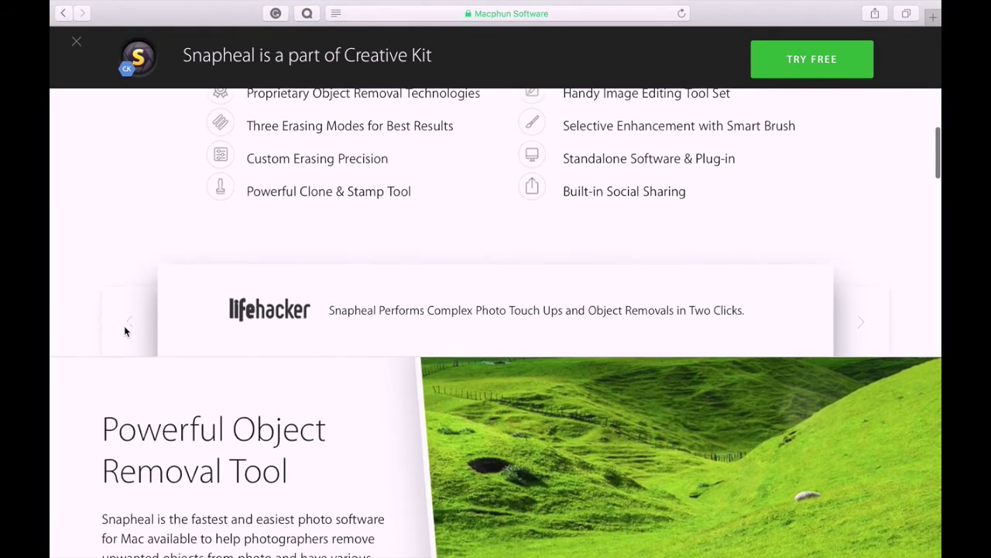
scroll(124, 332, "down", 15)
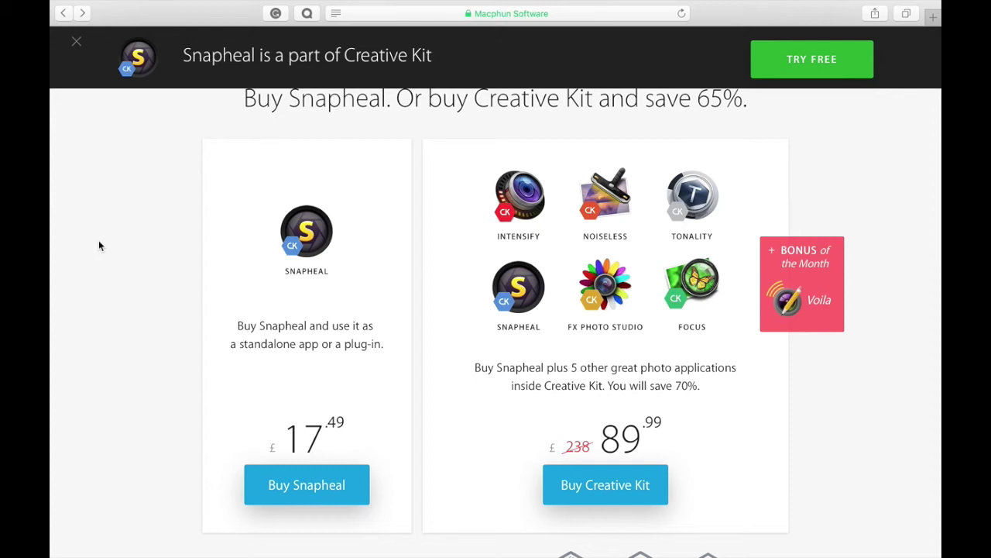
scroll(98, 246, "down", 1)
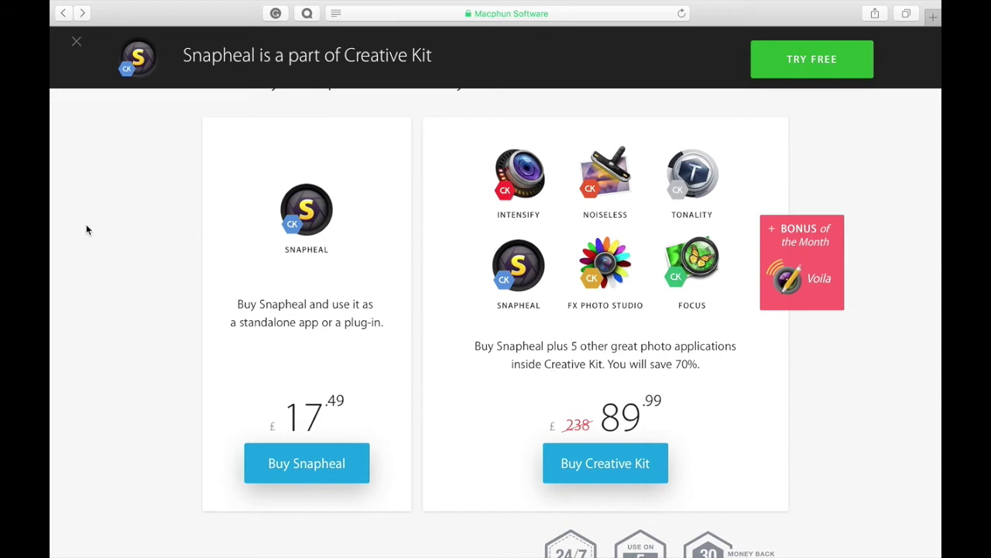
scroll(87, 229, "down", 10)
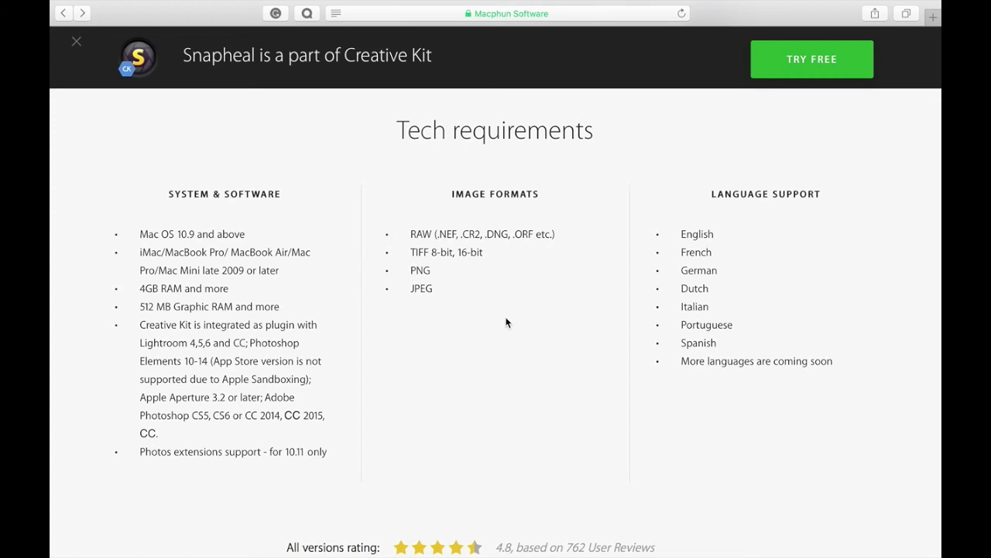
Step: Scroll to the page footer showing the 4.8 rating and company links
scroll(506, 322, "down", 5)
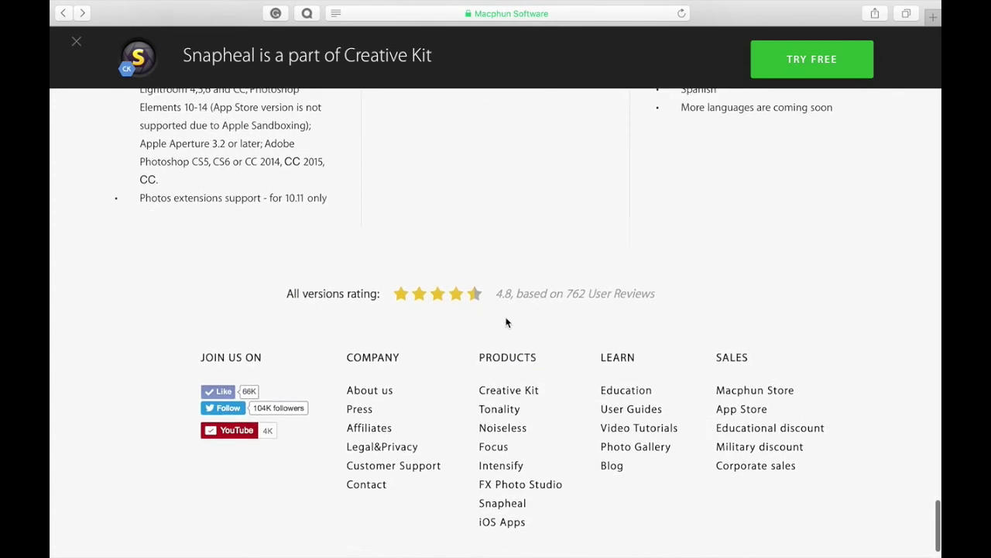